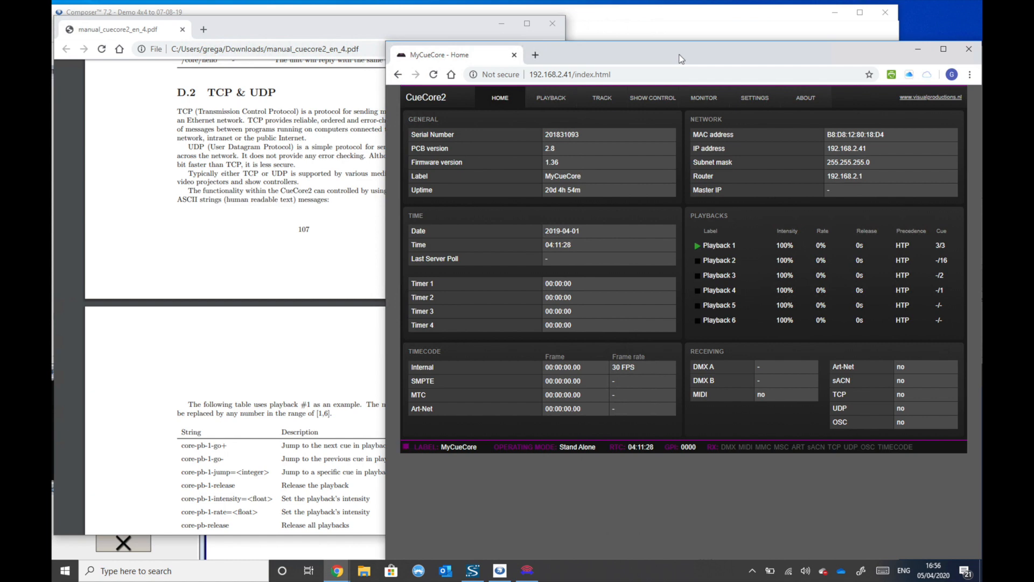
- Read the CueCore2 manual's TCP & UDP section, covering the playback and track command string tables
{"action": "left_click", "coordinate": [295, 123]}
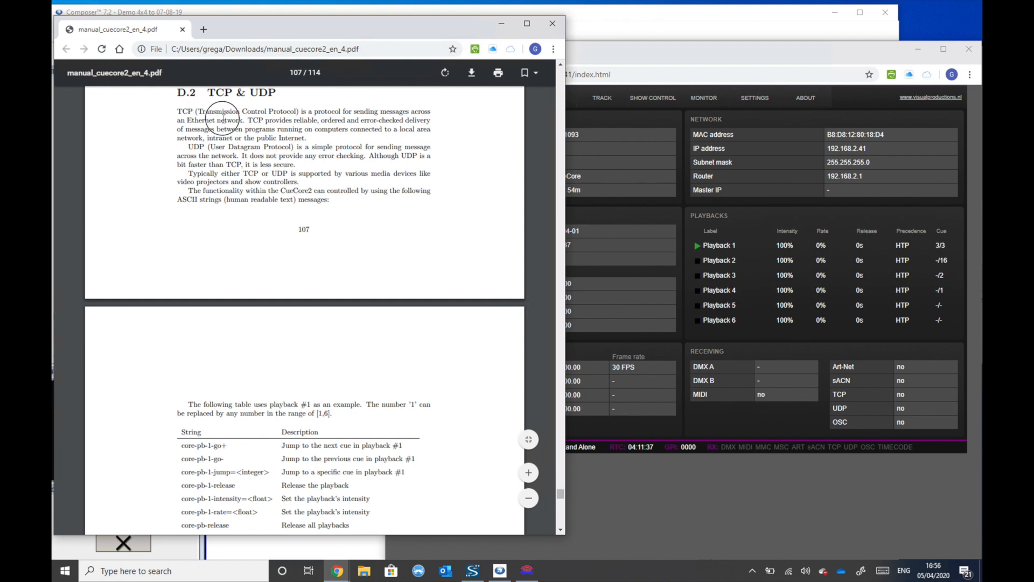
{"action": "left_click_drag", "start_coordinate": [212, 103], "coordinate": [287, 102]}
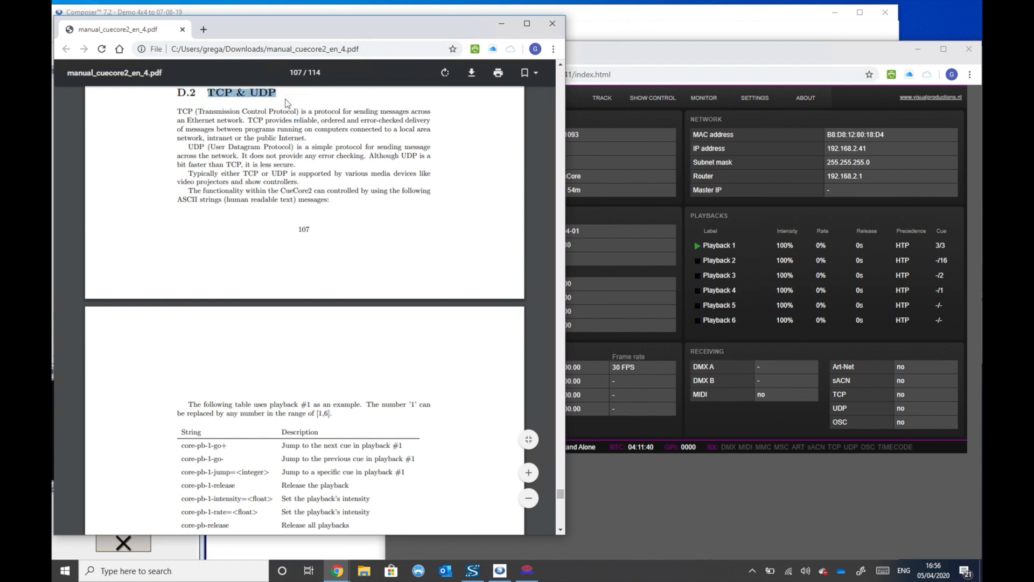
{"action": "left_click", "coordinate": [318, 150]}
{"action": "scroll", "coordinate": [428, 315], "scroll_direction": "down", "scroll_amount": 2}
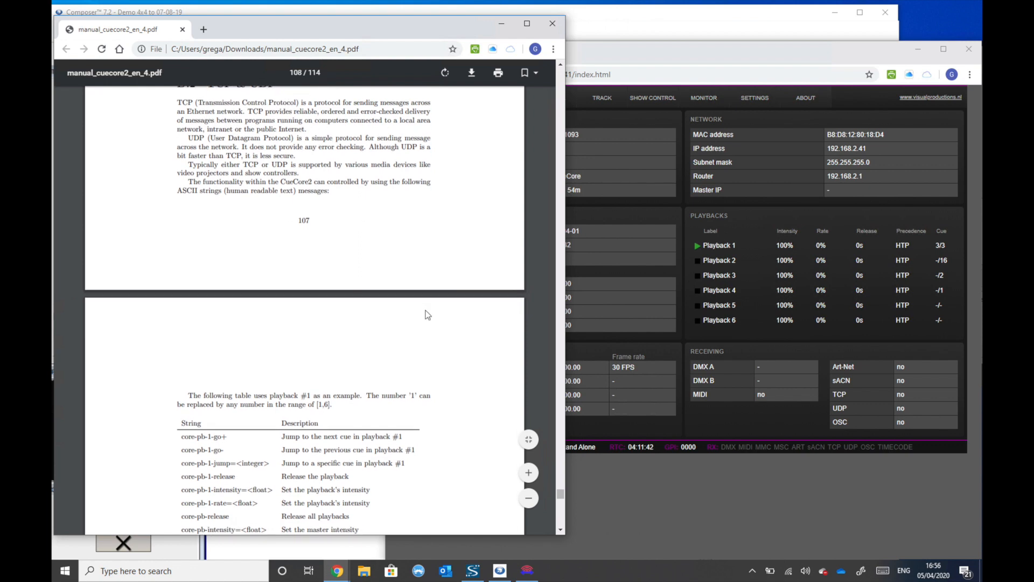
{"action": "scroll", "coordinate": [428, 315], "scroll_direction": "down", "scroll_amount": 2}
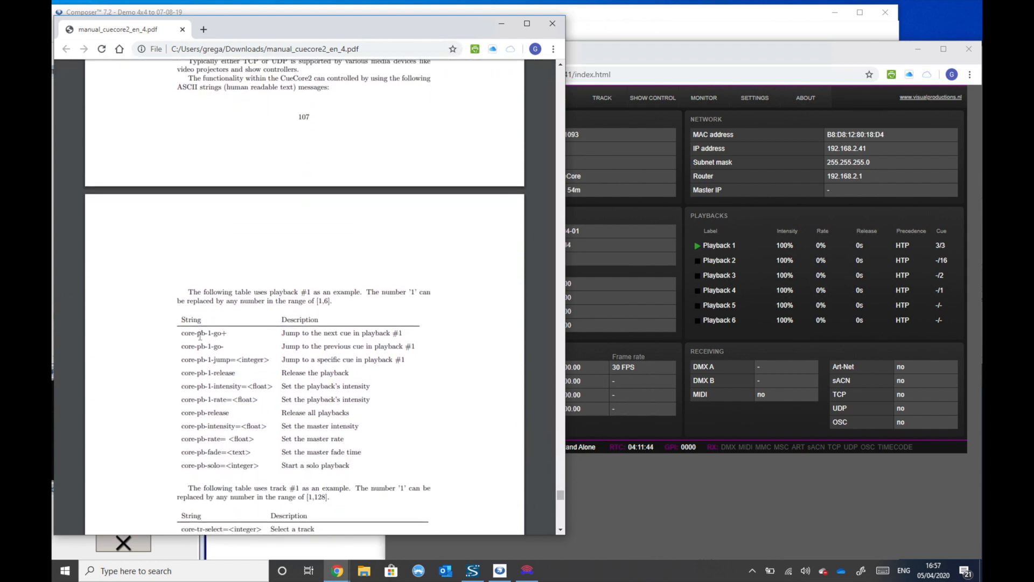
{"action": "left_click_drag", "start_coordinate": [182, 331], "coordinate": [253, 349]}
{"action": "left_click", "coordinate": [253, 349]}
{"action": "scroll", "coordinate": [245, 393], "scroll_direction": "down", "scroll_amount": 2}
{"action": "scroll", "coordinate": [245, 393], "scroll_direction": "down", "scroll_amount": 2}
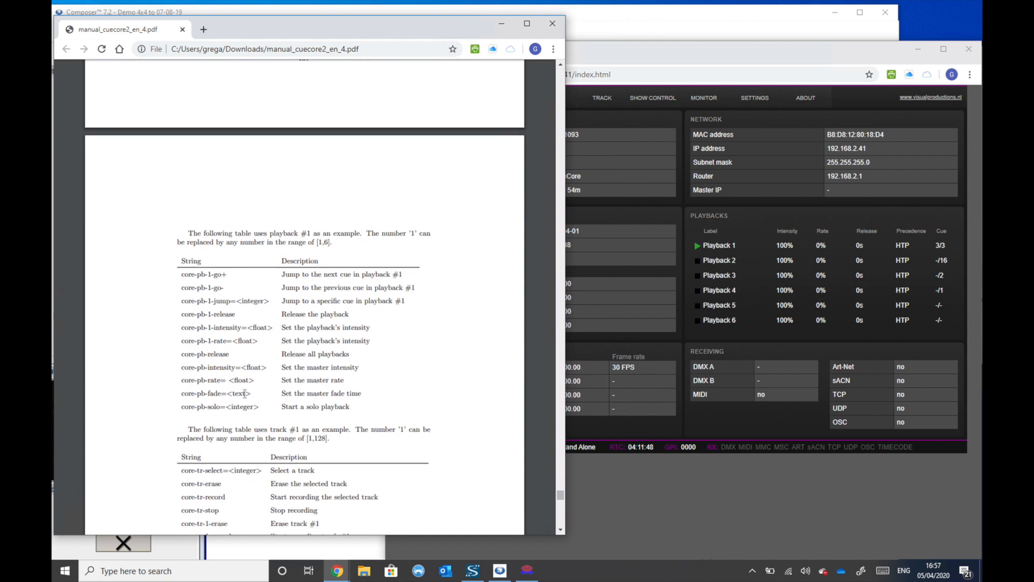
{"action": "scroll", "coordinate": [244, 393], "scroll_direction": "down", "scroll_amount": 2}
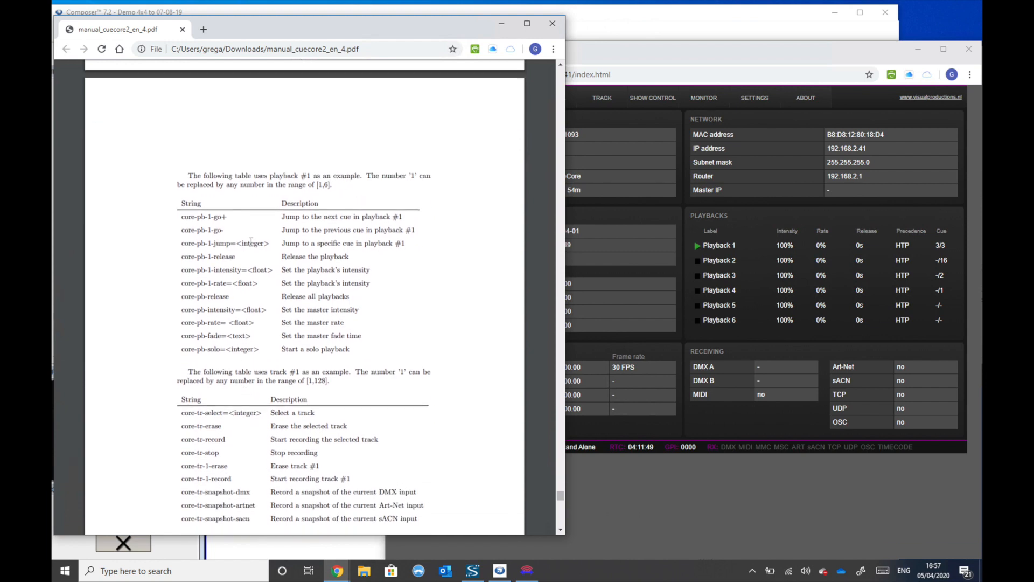
{"action": "left_click", "coordinate": [560, 530]}
{"action": "left_click", "coordinate": [560, 530]}
- Switch to the CueCore2 web interface and check the receiving TCP and UDP ports in its settings
{"action": "left_click", "coordinate": [633, 493]}
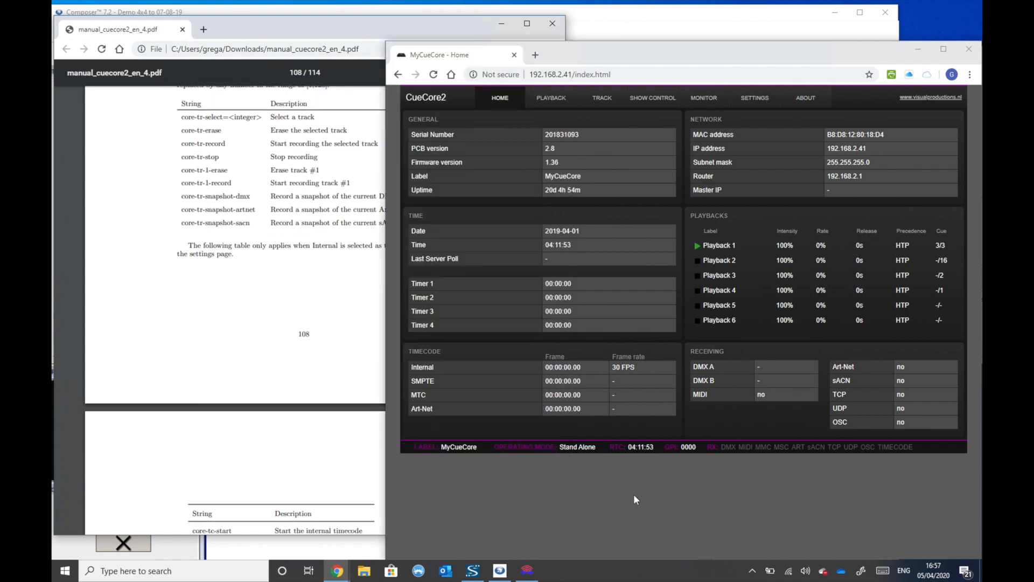
{"action": "left_click_drag", "start_coordinate": [625, 66], "coordinate": [621, 40]}
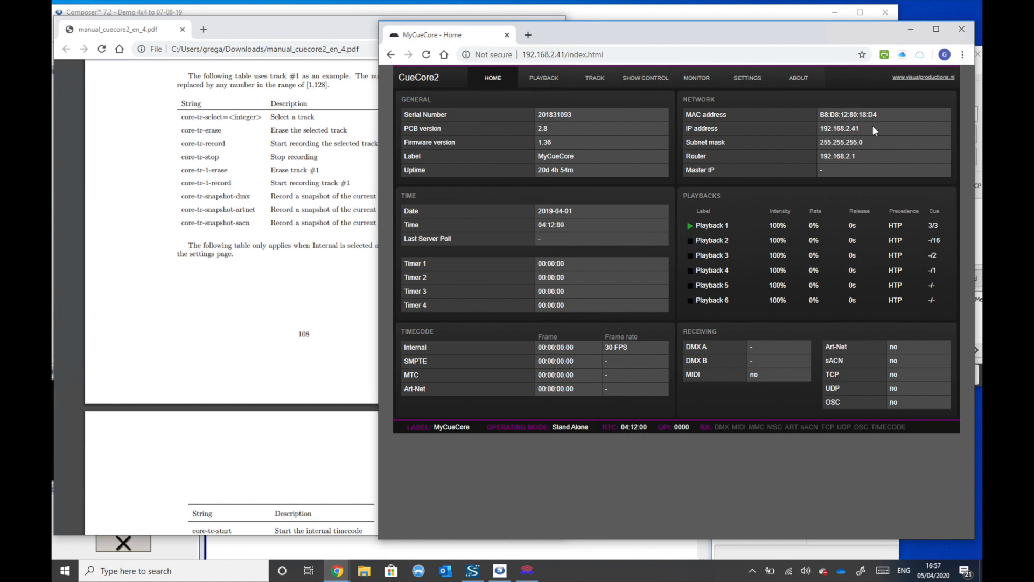
{"action": "left_click", "coordinate": [758, 78]}
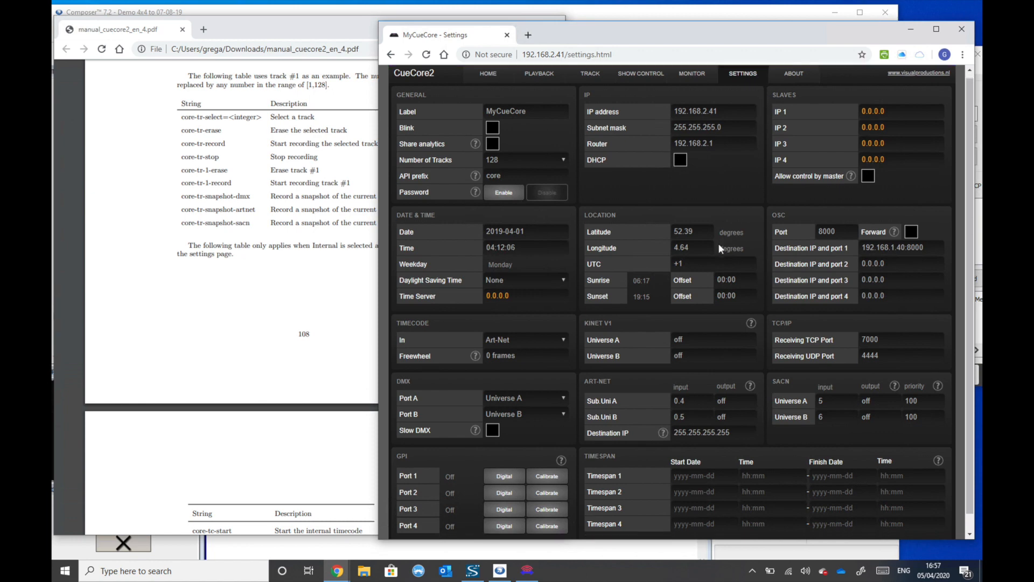
{"action": "scroll", "coordinate": [822, 358], "scroll_direction": "down", "scroll_amount": 1}
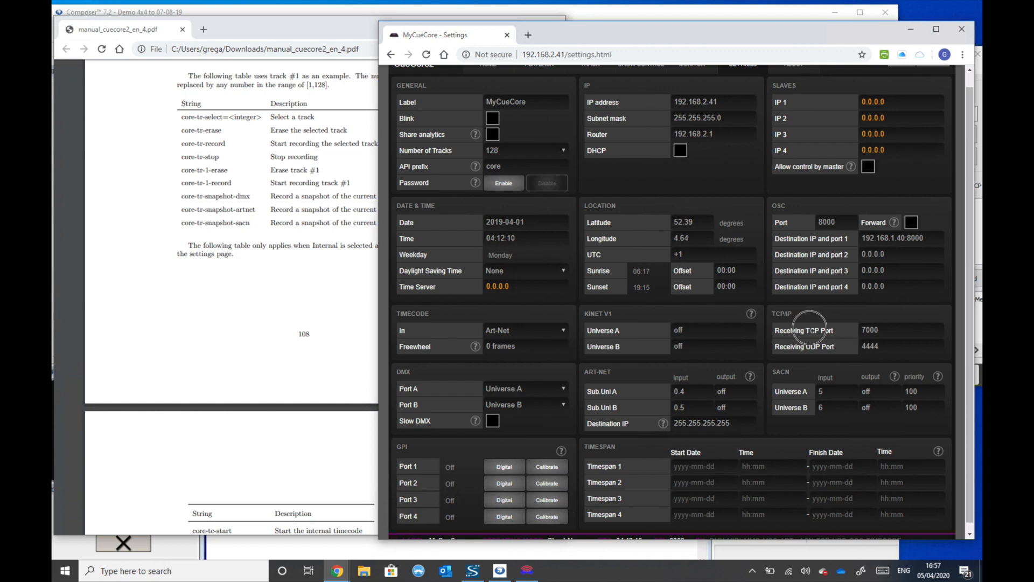
{"action": "left_click_drag", "start_coordinate": [775, 331], "coordinate": [862, 335]}
{"action": "left_click_drag", "start_coordinate": [774, 347], "coordinate": [861, 351]}
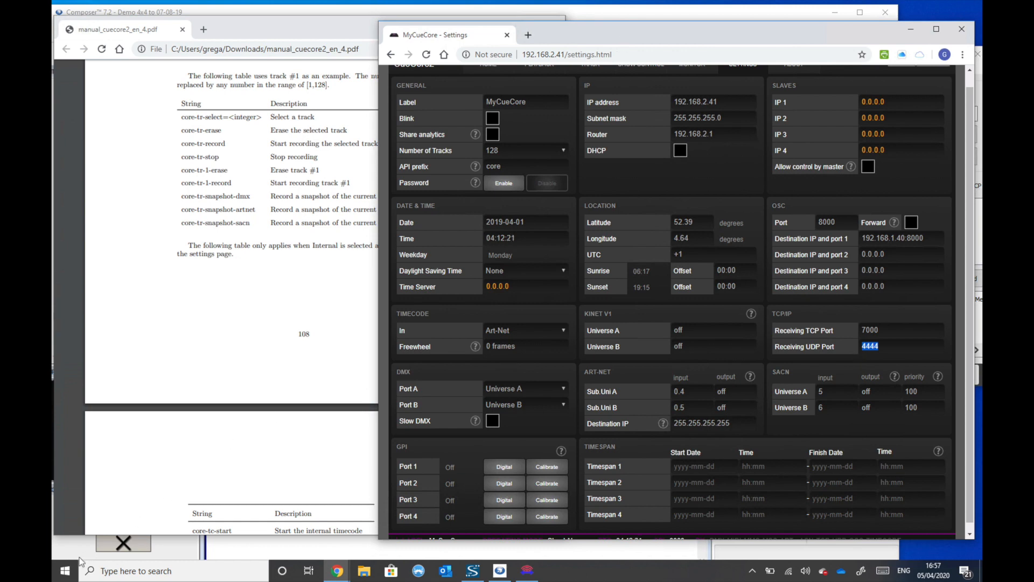
- Search Windows for cmd and open a Command Prompt
{"action": "left_click", "coordinate": [66, 571]}
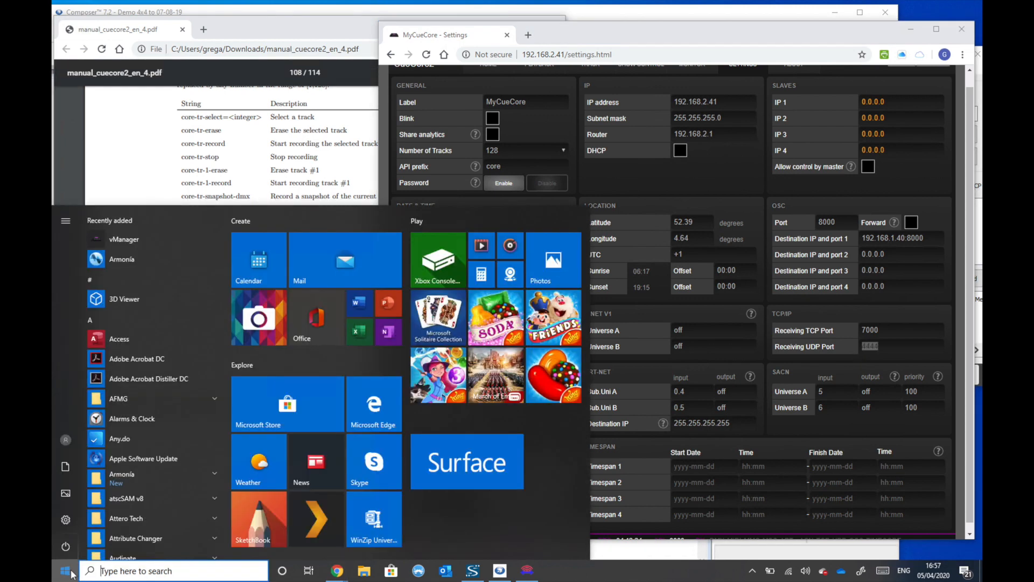
{"action": "type", "text": "crm"}
{"action": "key", "text": "BackSpace"}
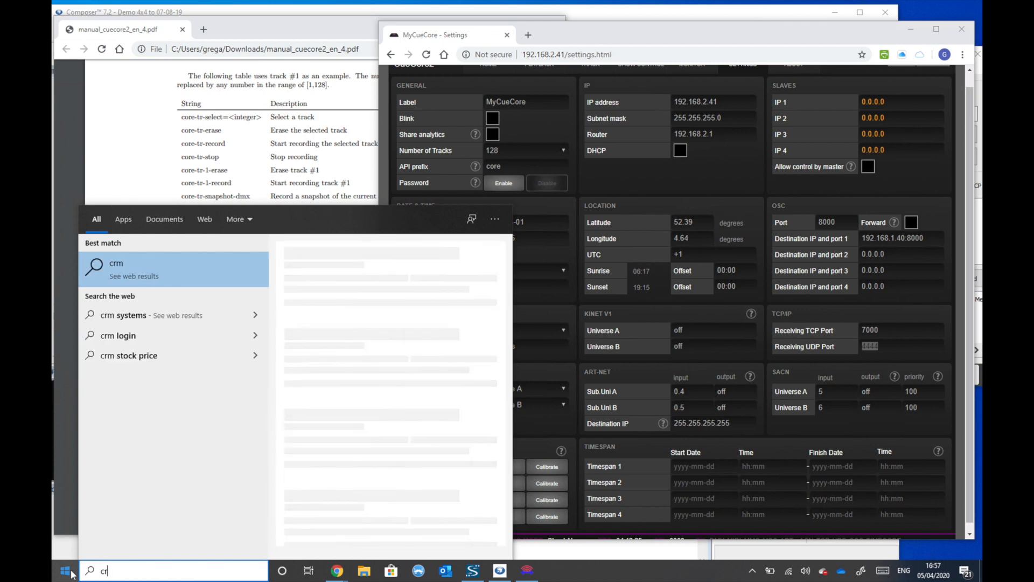
{"action": "key", "text": "BackSpace"}
{"action": "type", "text": "md"}
{"action": "key", "text": "Escape"}
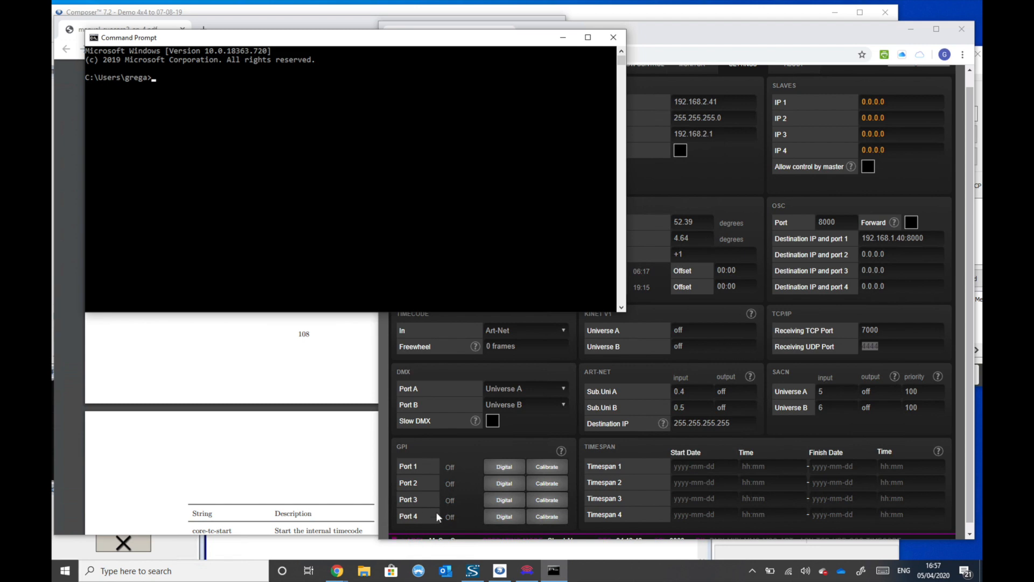
- Move and enlarge the CueCore2 settings window to show its status bar, and return to the Command Prompt
{"action": "left_click_drag", "start_coordinate": [800, 33], "coordinate": [803, 23]}
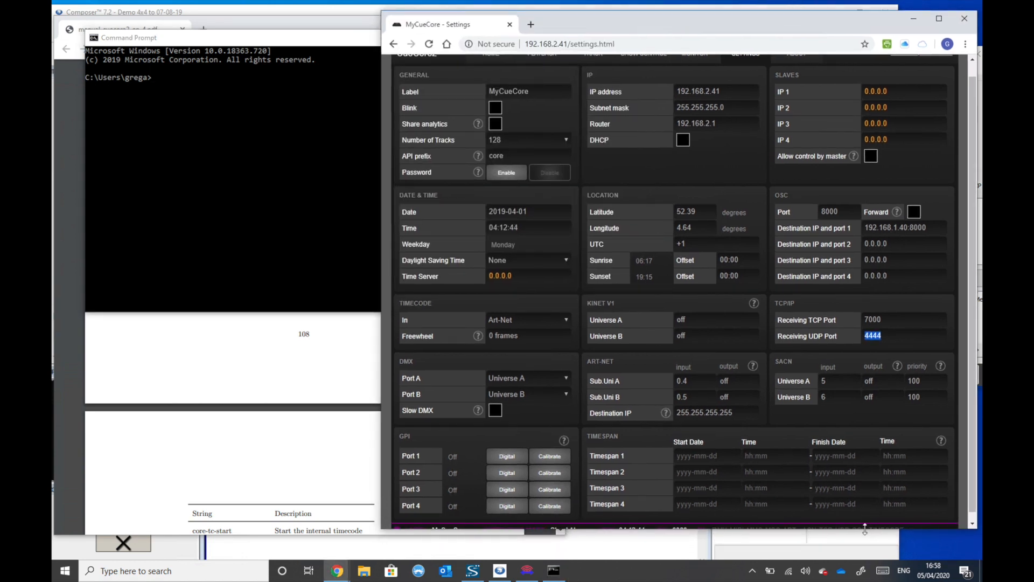
{"action": "left_click_drag", "start_coordinate": [868, 529], "coordinate": [864, 546]}
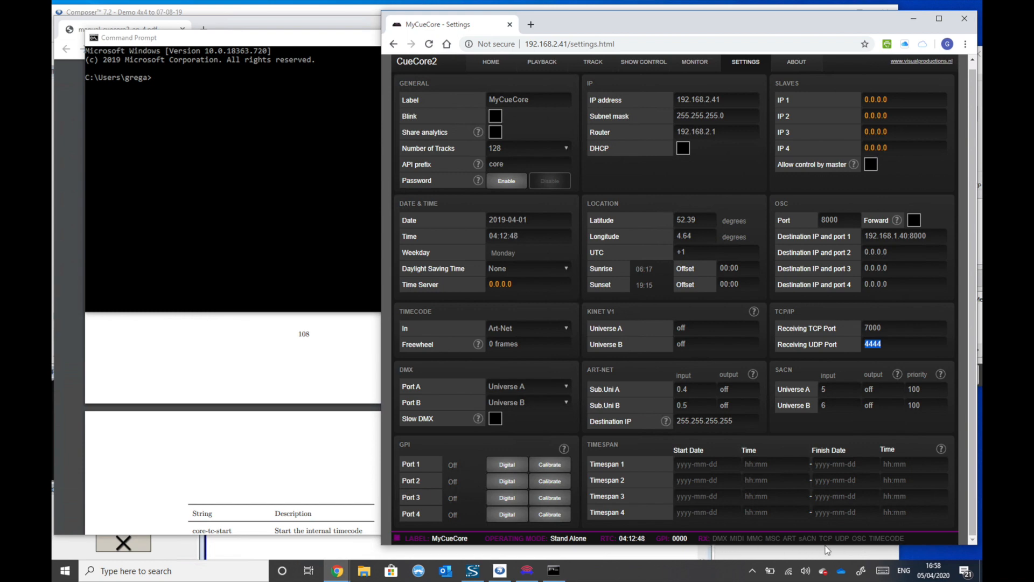
{"action": "left_click", "coordinate": [243, 217]}
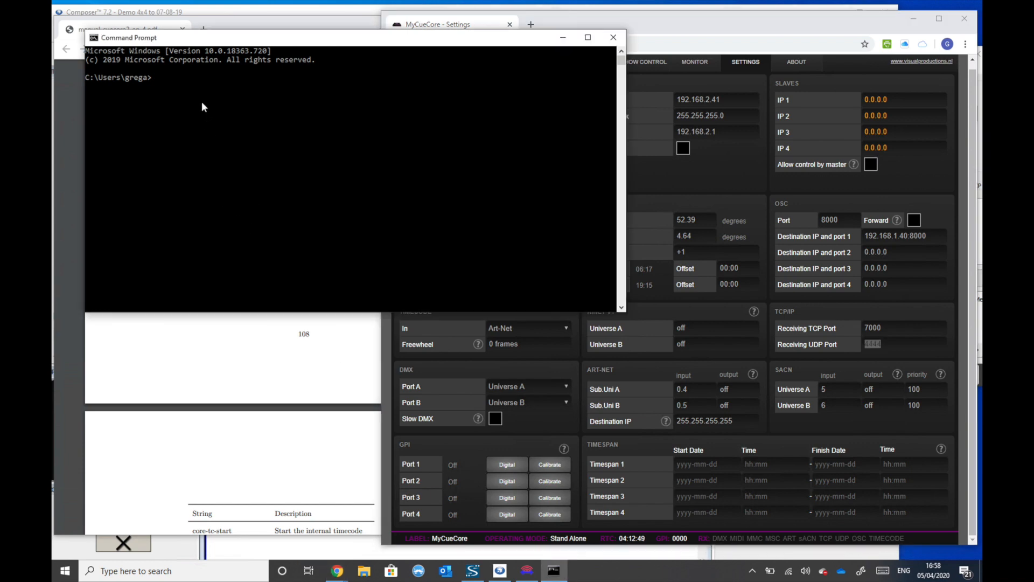
- Start a telnet connection to 192.168.2.41 on the CueCore2's receiving TCP port 7000
{"action": "left_click", "coordinate": [190, 84]}
{"action": "type", "text": "telnet 192.168.2.41"}
{"action": "left_click", "coordinate": [842, 355]}
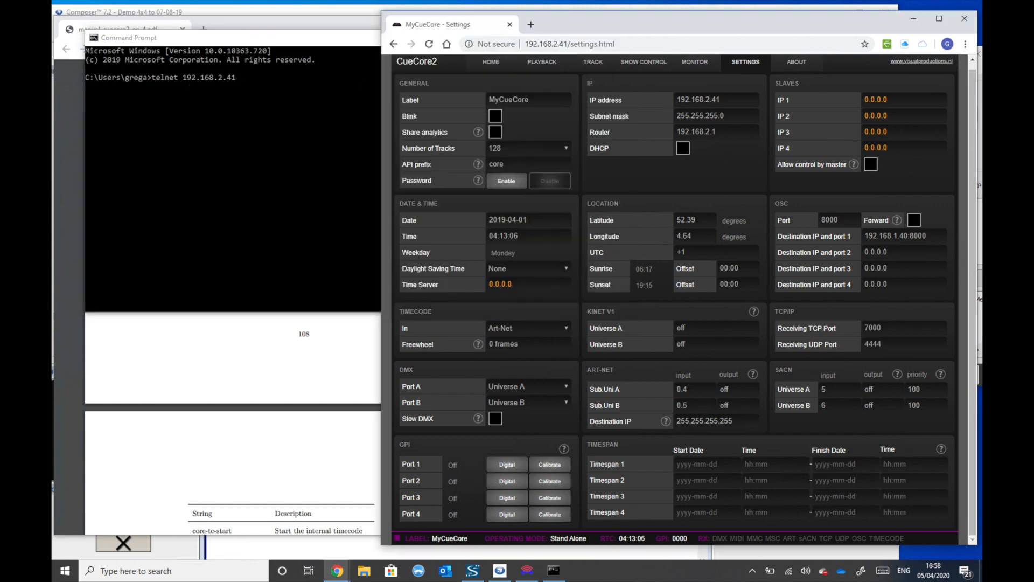
{"action": "left_click", "coordinate": [241, 138]}
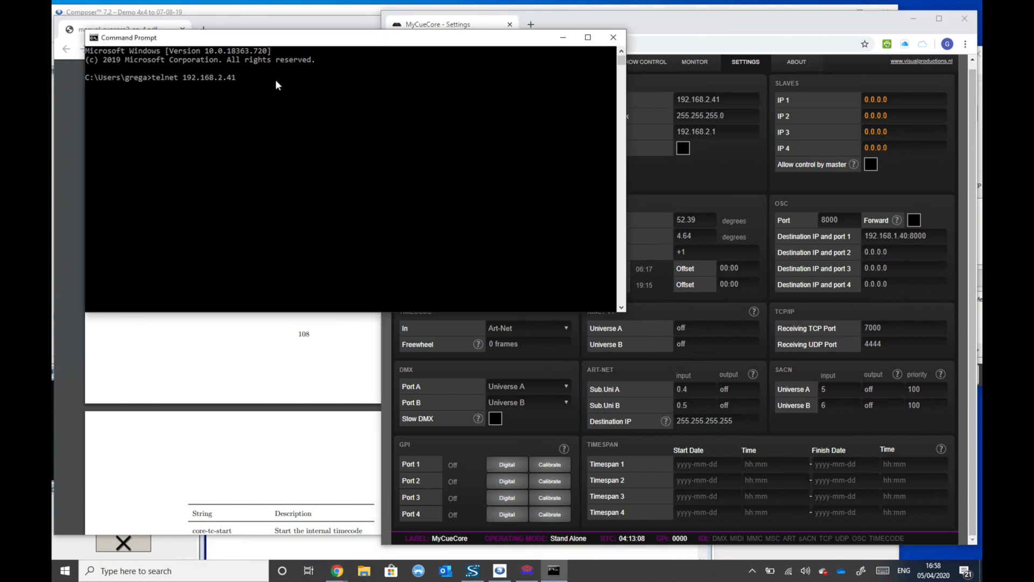
{"action": "left_click", "coordinate": [273, 79]}
{"action": "type", "text": "7000"}
{"action": "key", "text": "Return"}
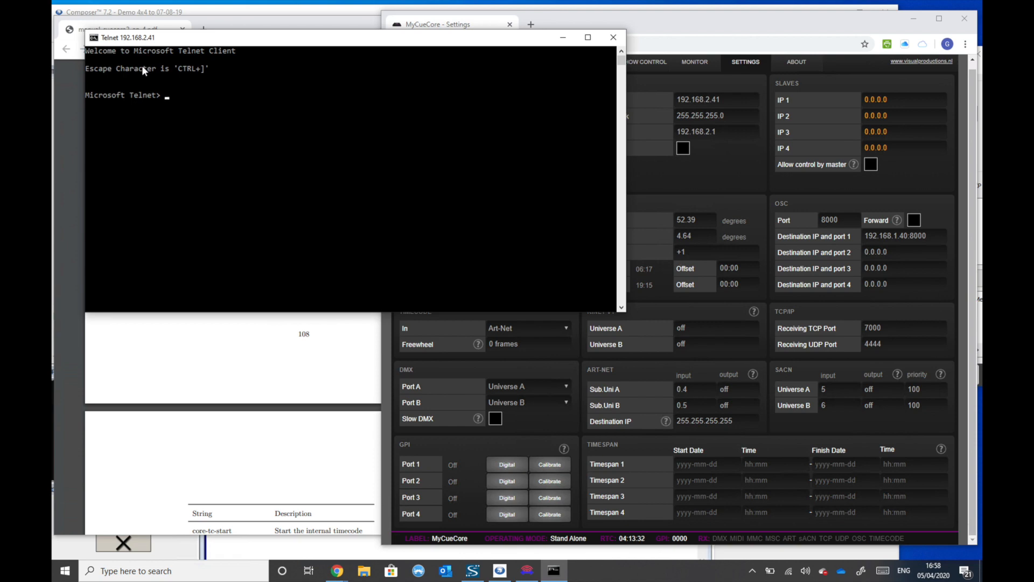
- Look up the hello command in the manual's miscellaneous functions table and send core-hello from the Telnet prompt
{"action": "type", "text": "sen"}
{"action": "left_click", "coordinate": [275, 346]}
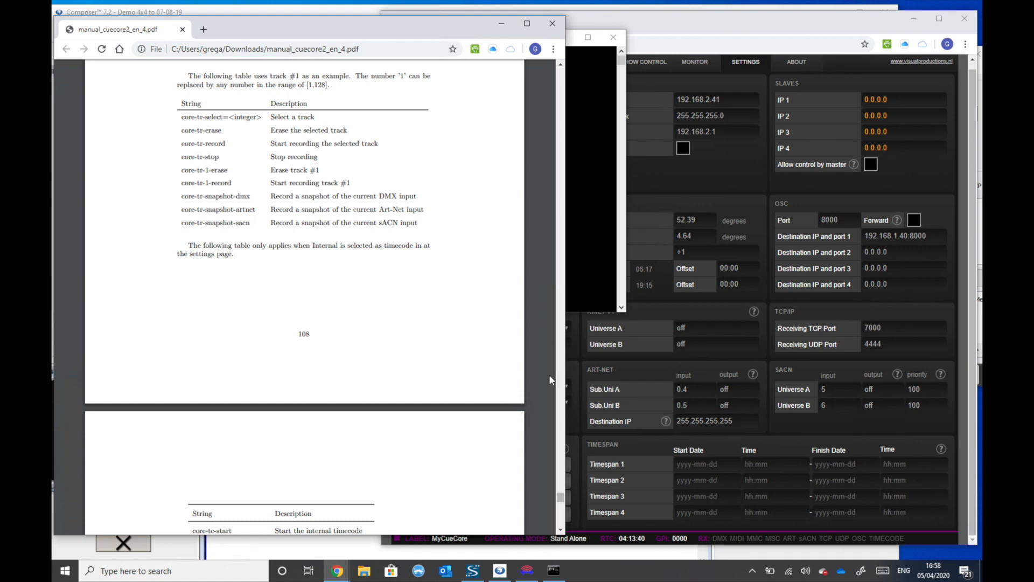
{"action": "left_click", "coordinate": [561, 532]}
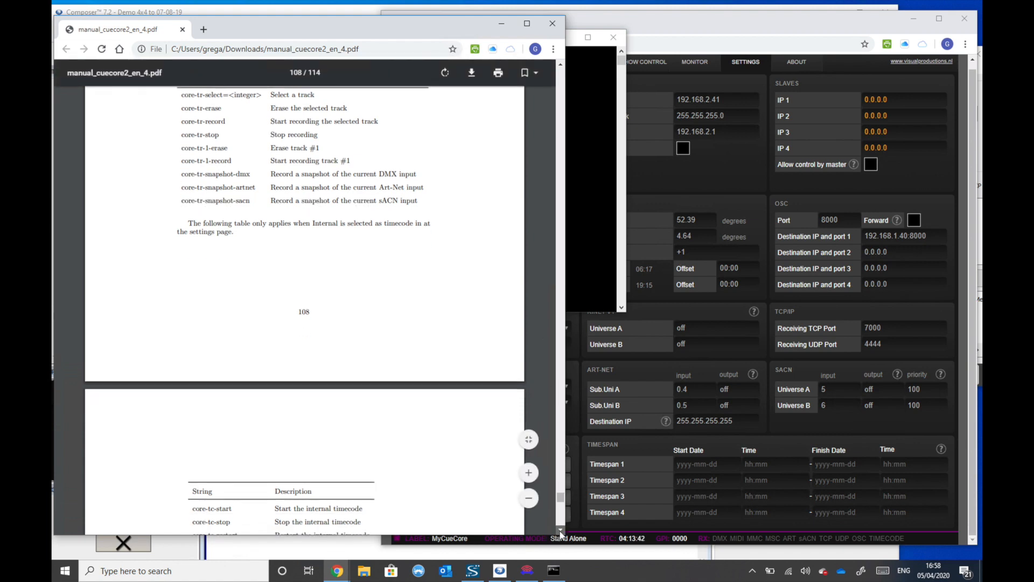
{"action": "scroll", "coordinate": [560, 532], "scroll_direction": "down", "scroll_amount": 10}
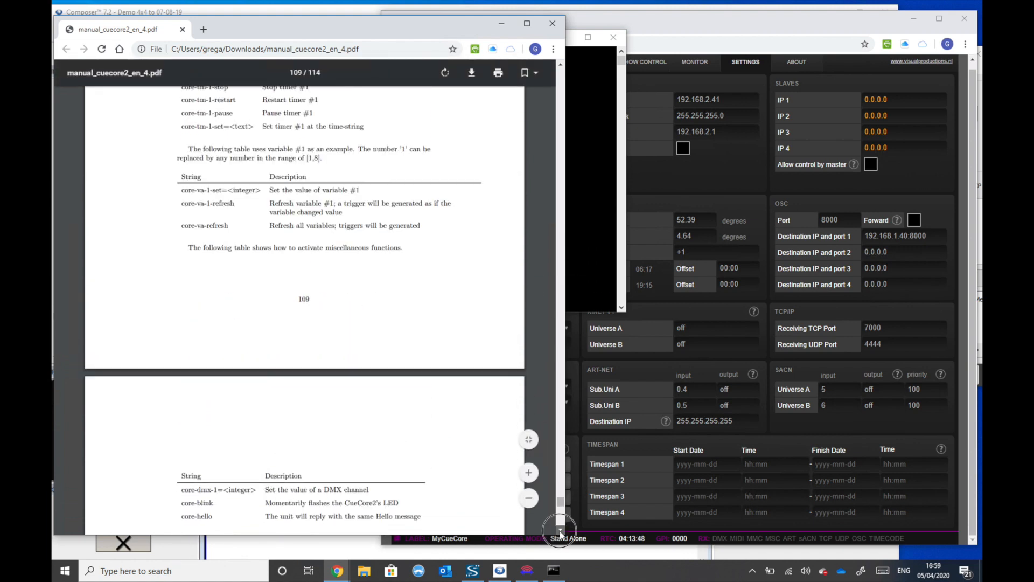
{"action": "left_click_drag", "start_coordinate": [182, 294], "coordinate": [211, 295]}
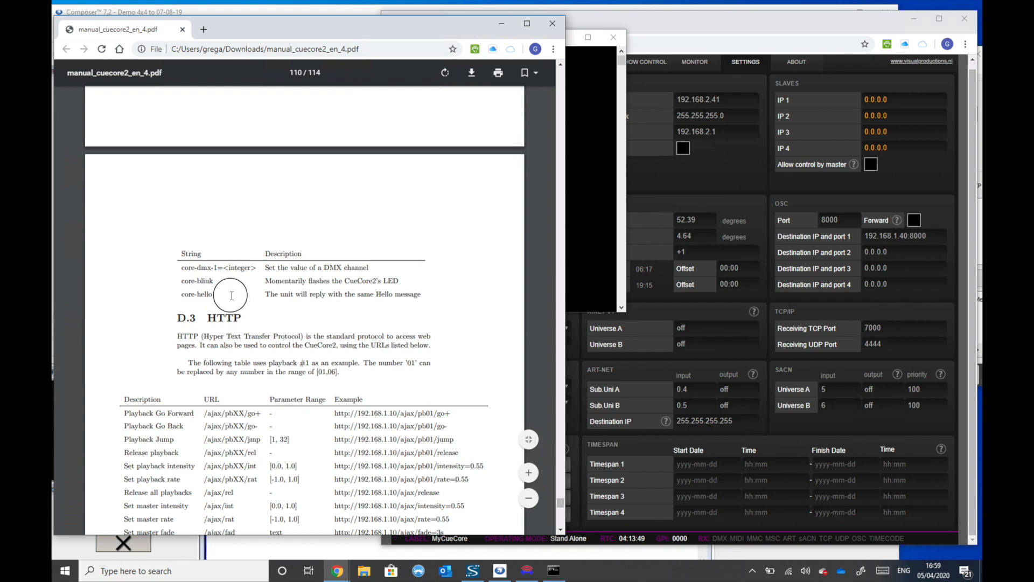
{"action": "left_click", "coordinate": [585, 229]}
{"action": "type", "text": "core"}
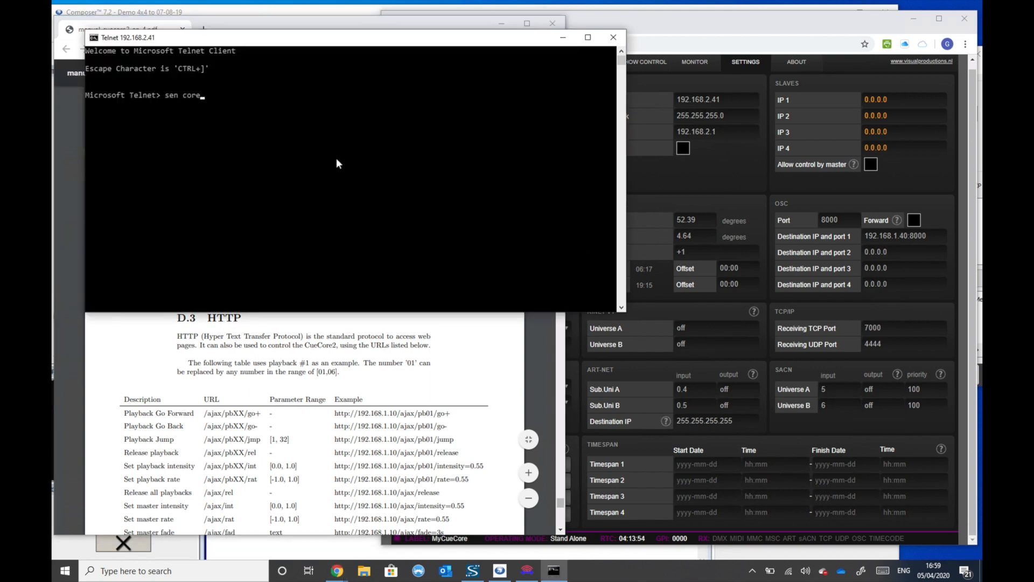
{"action": "type", "text": "-hello"}
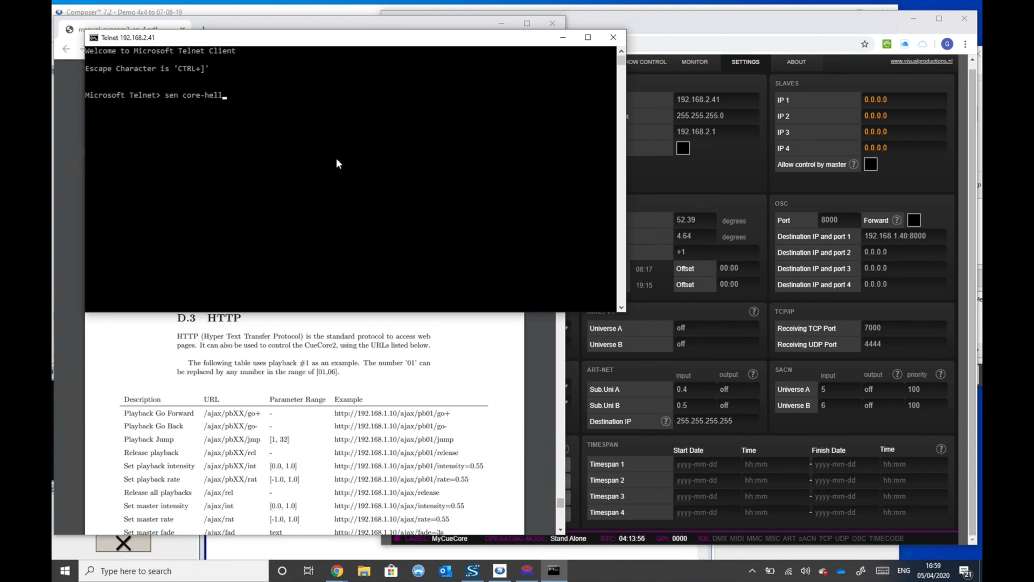
{"action": "key", "text": "Return"}
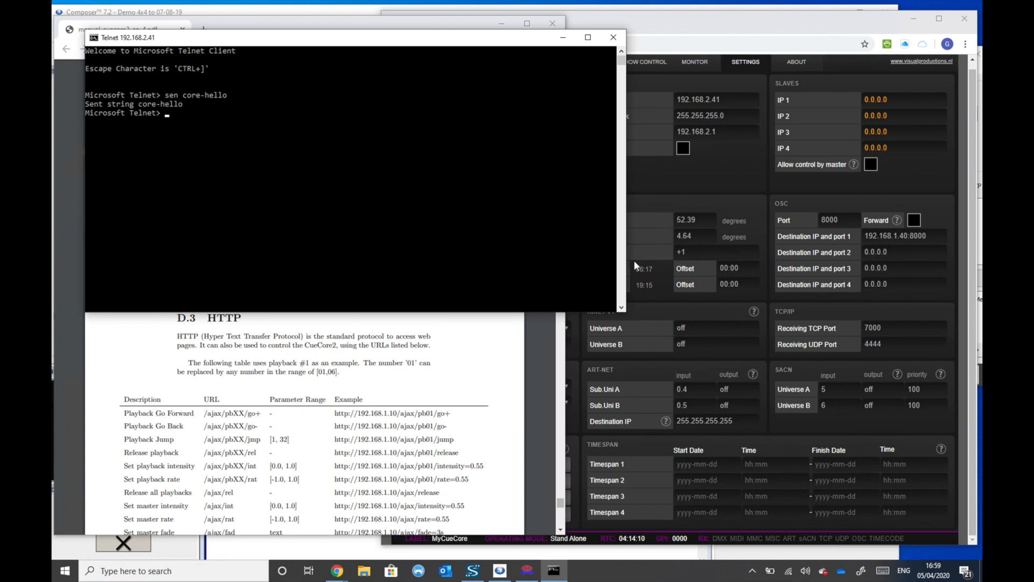
- Return to the manual and go back to the table of playback #1 command strings
{"action": "left_click", "coordinate": [460, 366]}
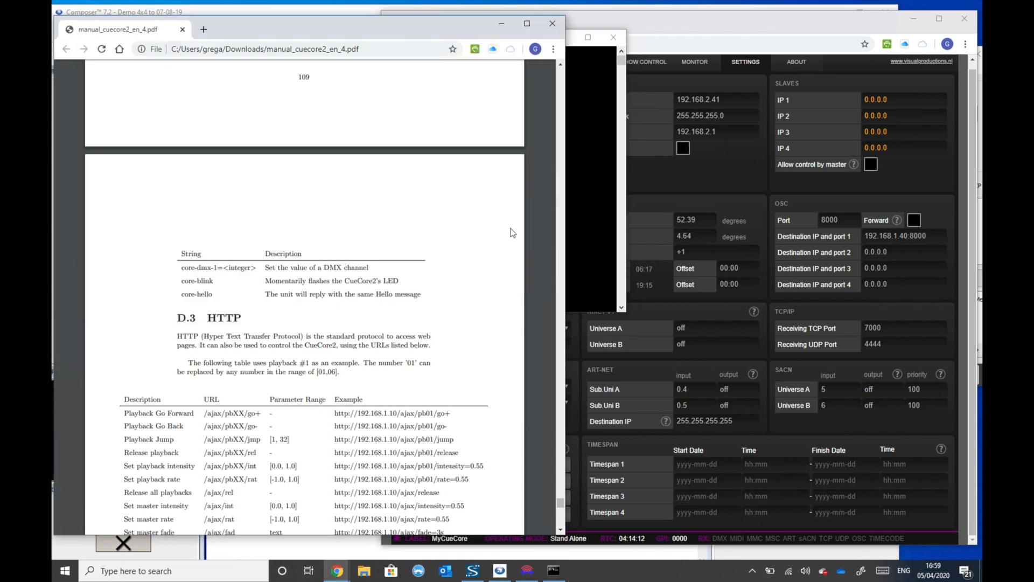
{"action": "left_click", "coordinate": [560, 81]}
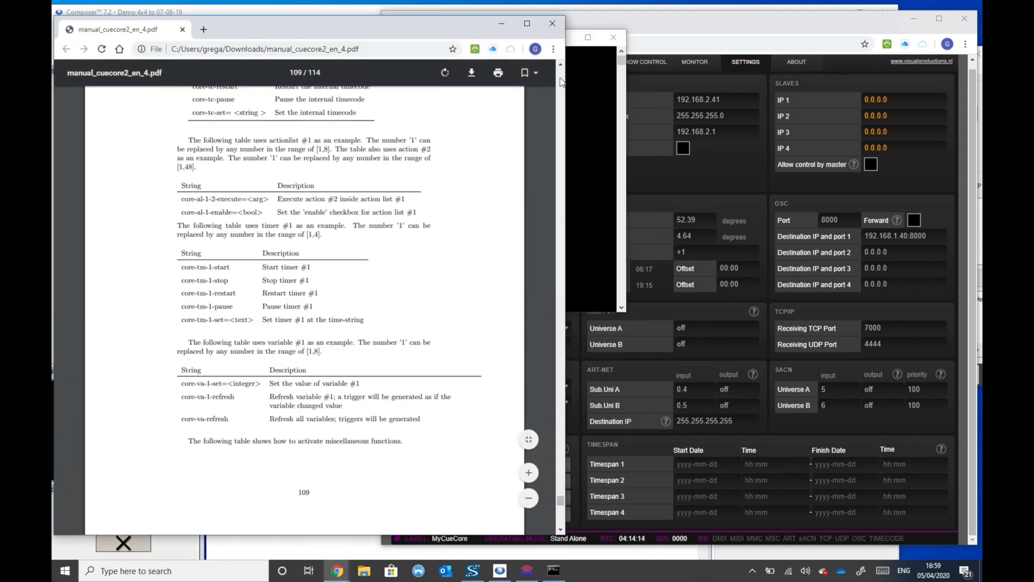
{"action": "left_click", "coordinate": [560, 80]}
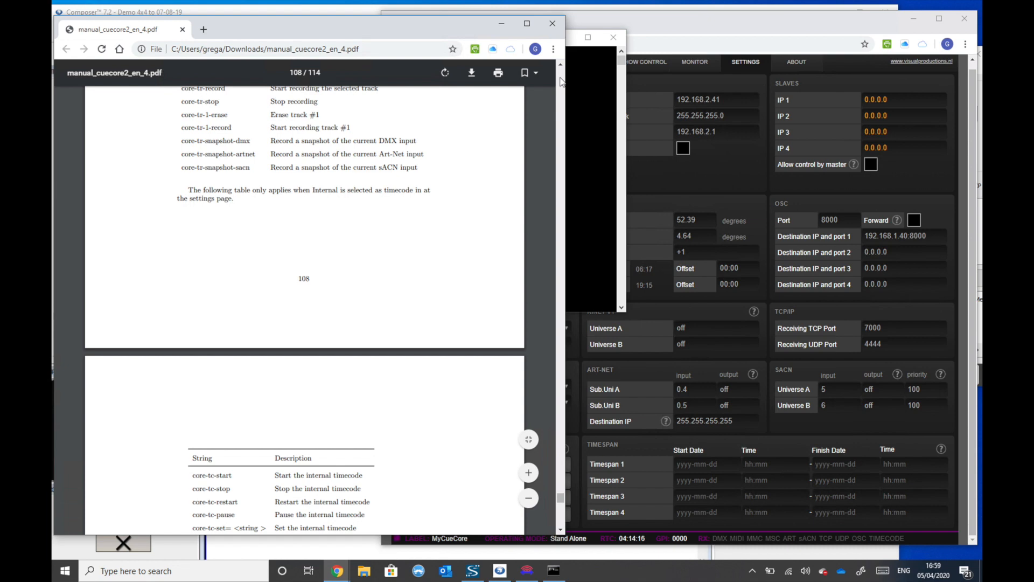
{"action": "left_click", "coordinate": [561, 80]}
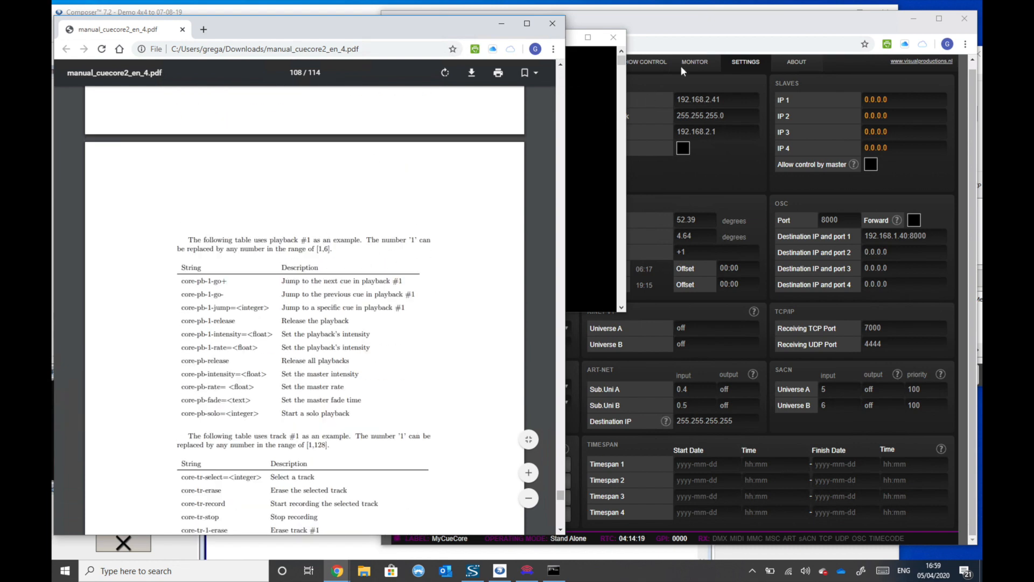
- Open the CueCore2 Playback page, narrow its window to uncover the manual, and return to the Telnet session
{"action": "left_click", "coordinate": [690, 22]}
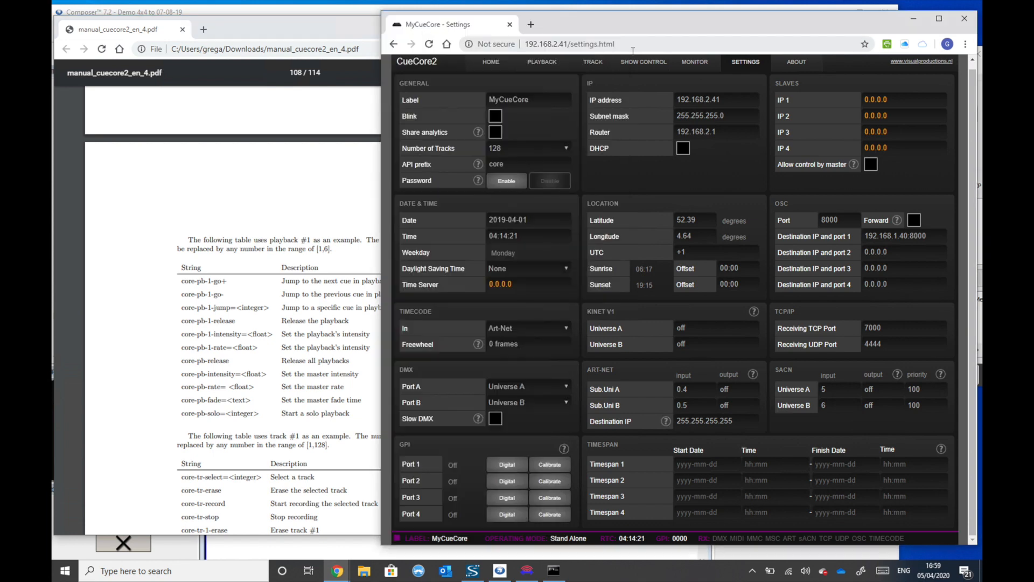
{"action": "left_click", "coordinate": [543, 65]}
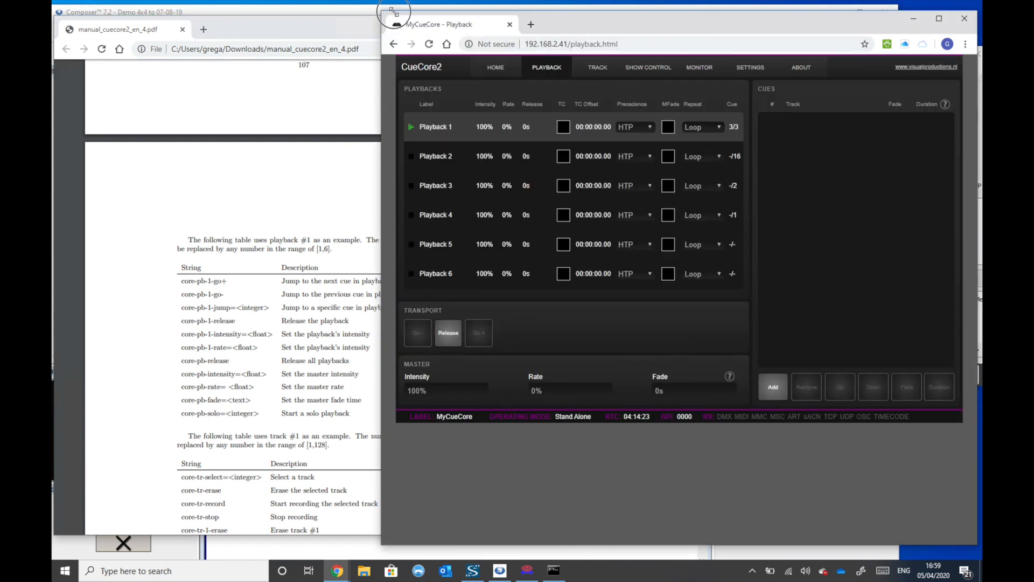
{"action": "left_click_drag", "start_coordinate": [382, 12], "coordinate": [466, 12]}
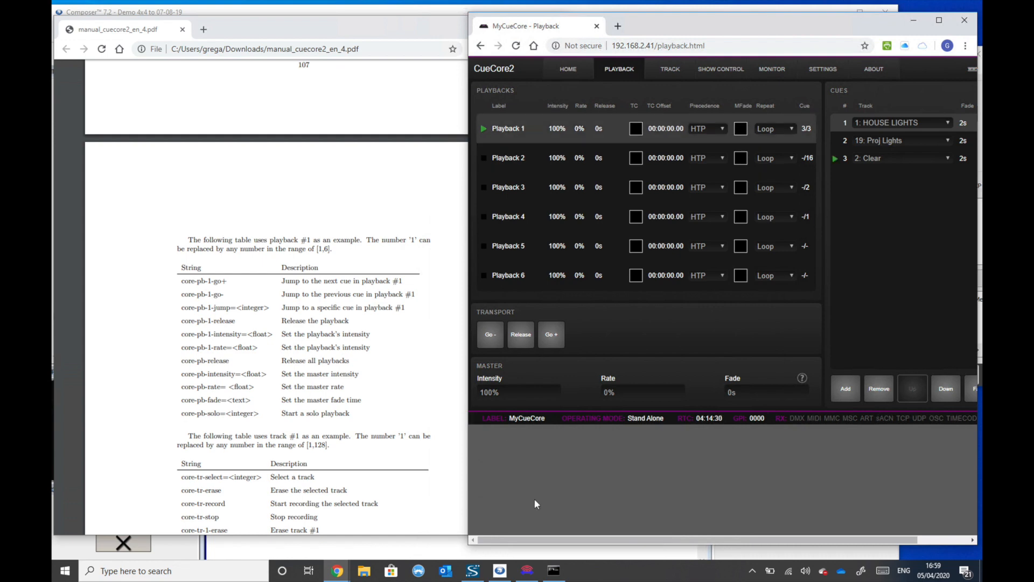
{"action": "left_click", "coordinate": [555, 566]}
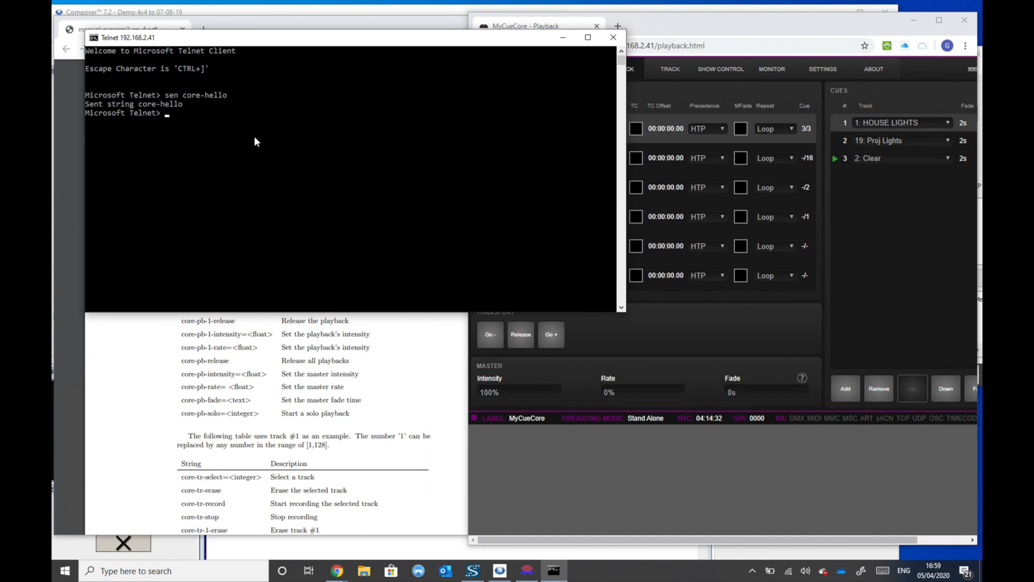
- Send core-pb-1-release from the Telnet prompt and check playback 1 on the CueCore2 Playback page
{"action": "type", "text": "sen core-pb-1-release"}
{"action": "key", "text": "Return"}
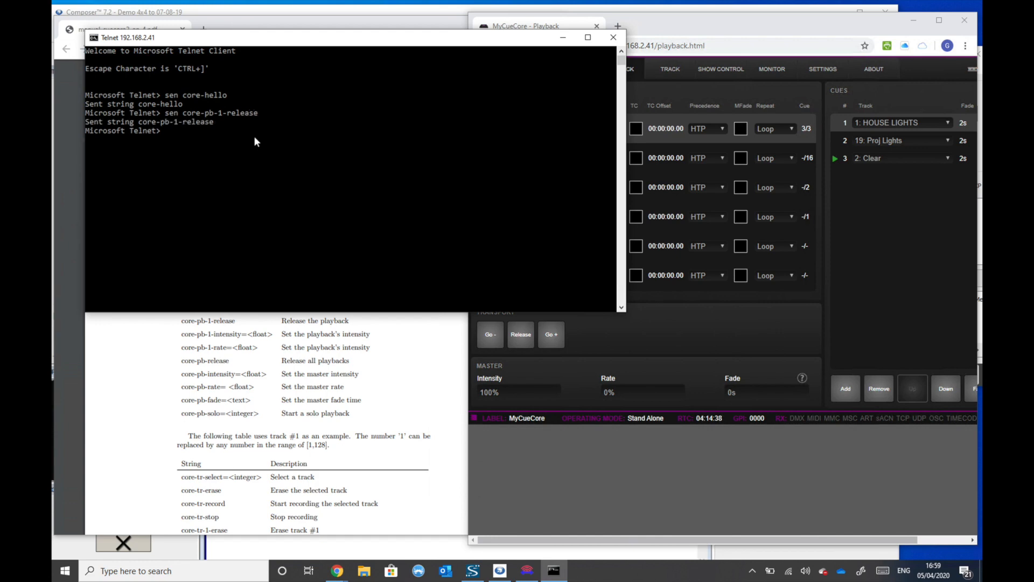
{"action": "left_click", "coordinate": [873, 253]}
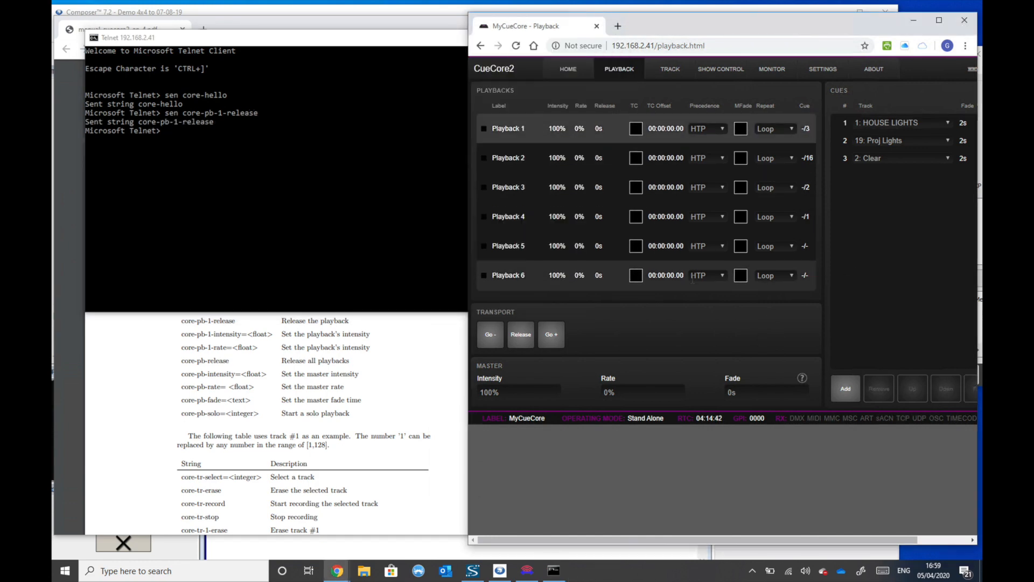
{"action": "left_click", "coordinate": [150, 116]}
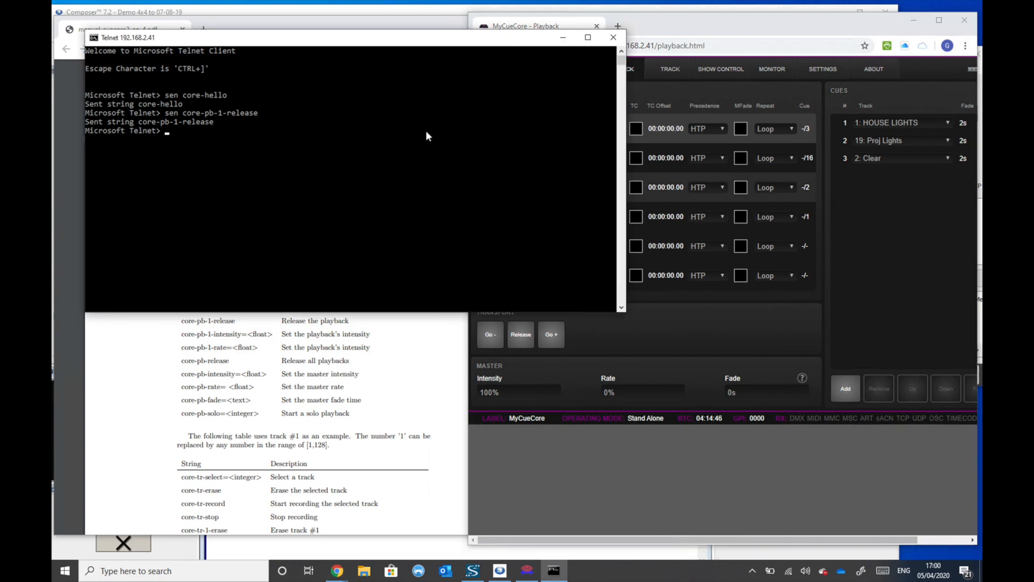
- Close the Telnet session, switch to Packet Sender and move its window over the manual
{"action": "left_click", "coordinate": [613, 37]}
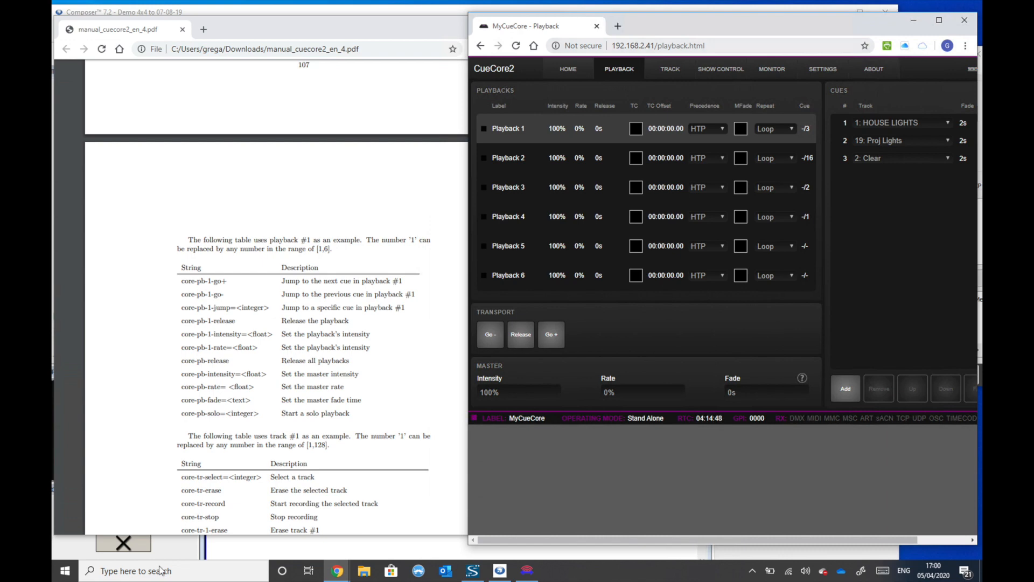
{"action": "left_click", "coordinate": [65, 570]}
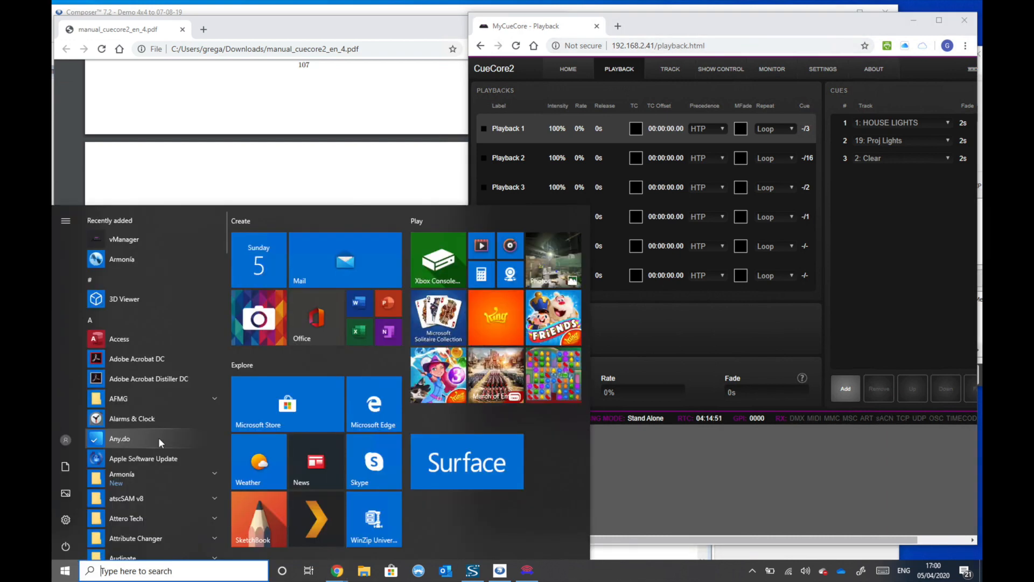
{"action": "left_click", "coordinate": [527, 570]}
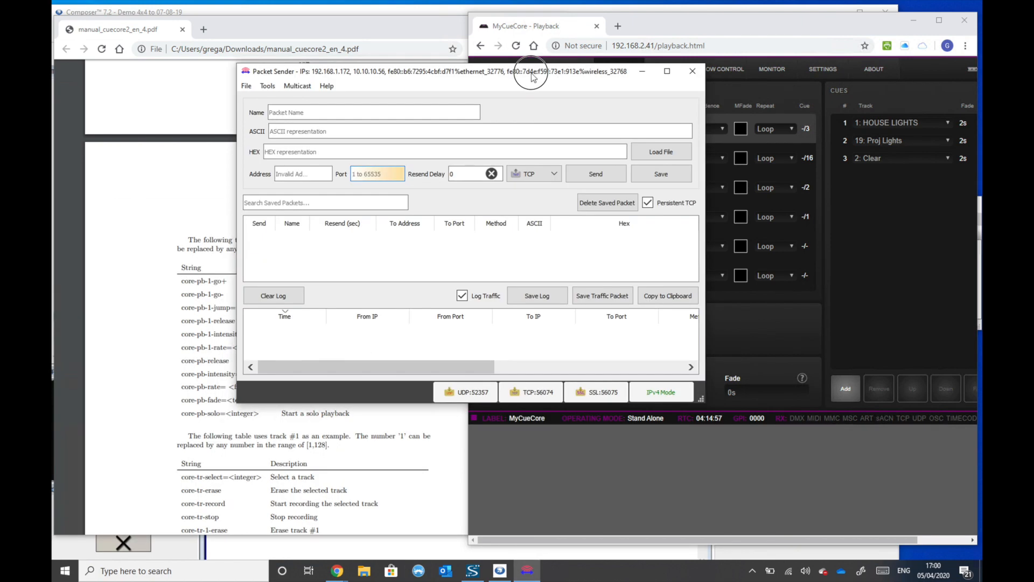
{"action": "left_click_drag", "start_coordinate": [531, 74], "coordinate": [393, 47]}
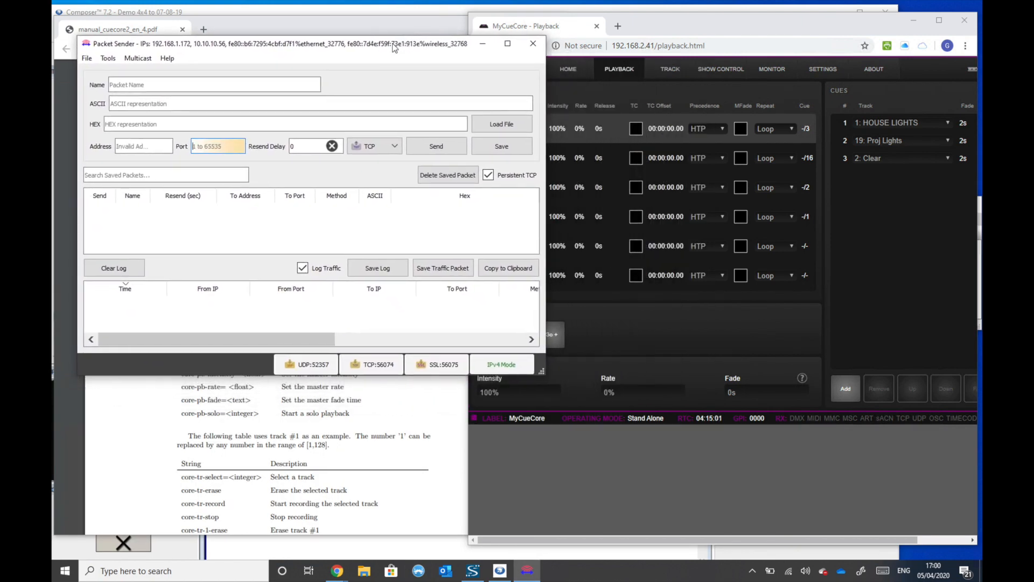
- Enter core-pb-1-go+ as the packet's ASCII content in Packet Sender
{"action": "left_click", "coordinate": [335, 143]}
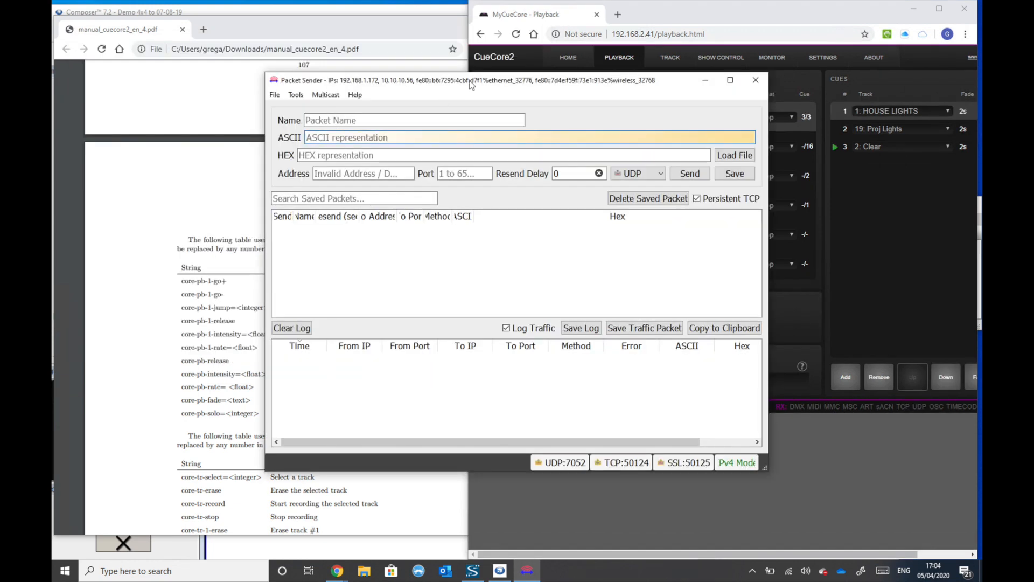
{"action": "type", "text": "core-pb-1-go+"}
{"action": "key", "text": "Tab"}
{"action": "key", "text": "Tab"}
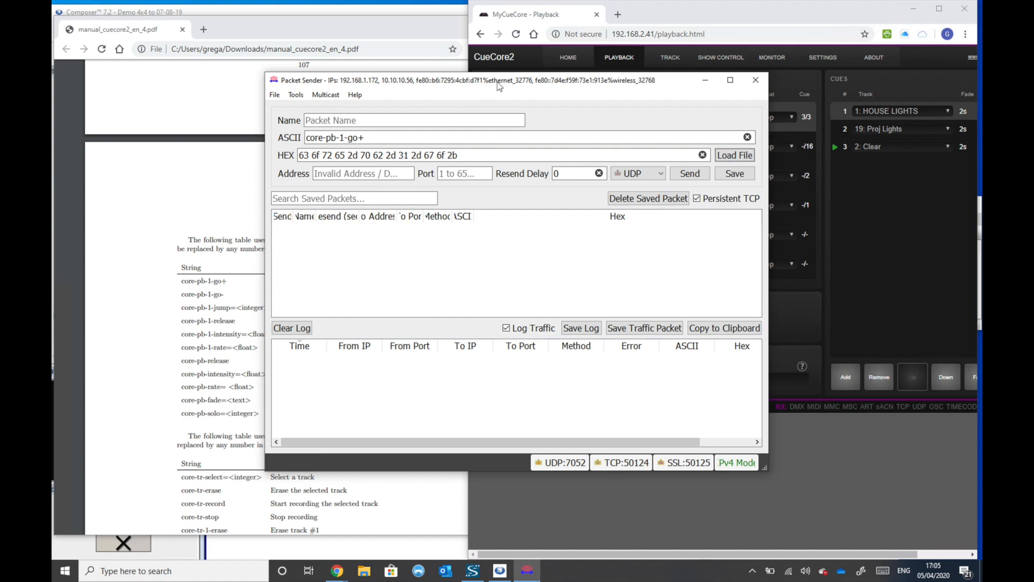
- Set the packet's destination to address 192.168.2.41 and port 4444
{"action": "left_click", "coordinate": [365, 174]}
{"action": "type", "text": "192.1"}
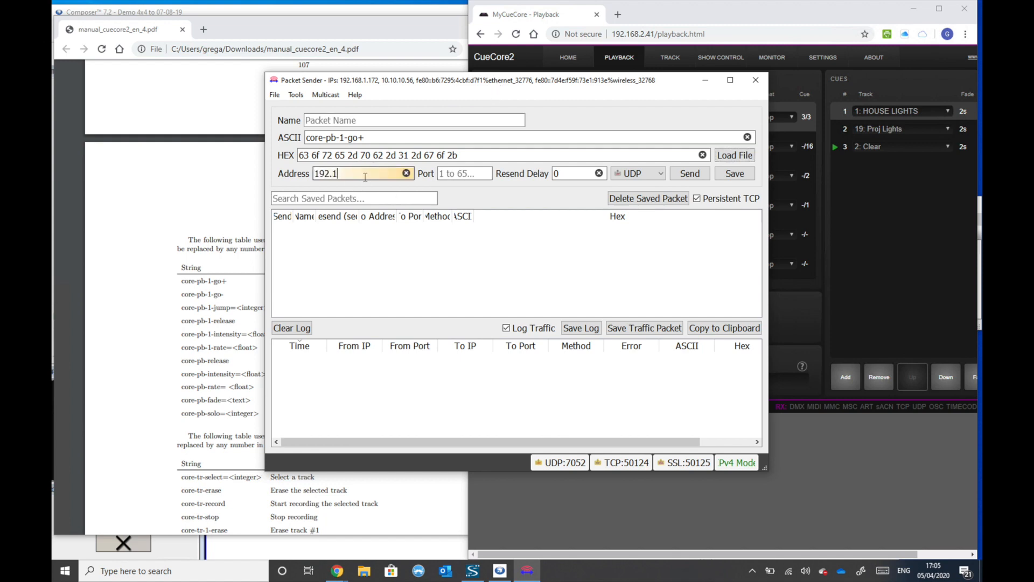
{"action": "type", "text": "68.2.41"}
{"action": "key", "text": "Tab"}
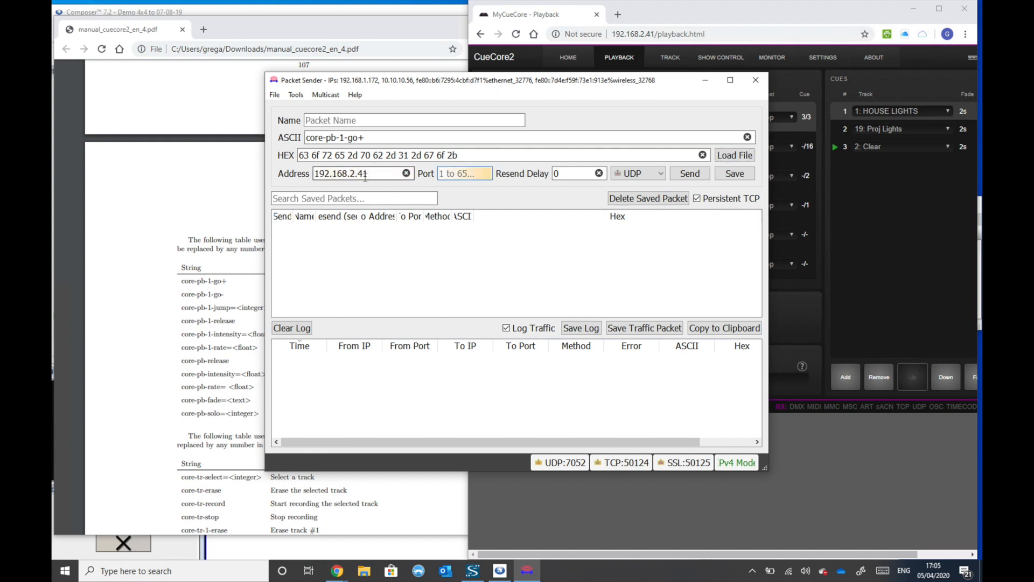
{"action": "type", "text": "4444"}
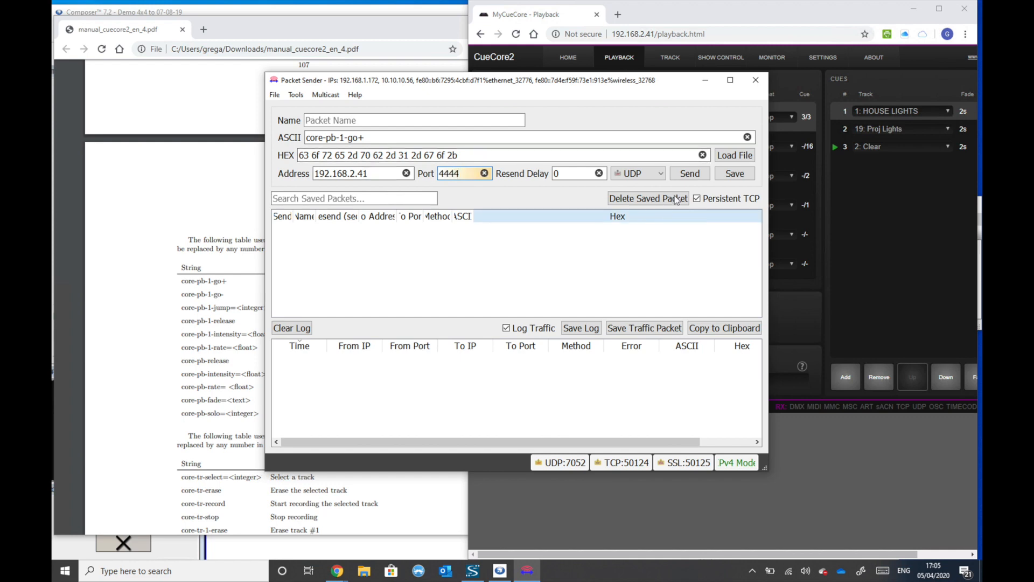
- Keep UDP as the protocol, append \r to the ASCII command, and send the packet twice with the playback cues in view
{"action": "left_click", "coordinate": [656, 173]}
{"action": "left_click", "coordinate": [641, 196]}
{"action": "left_click", "coordinate": [424, 138]}
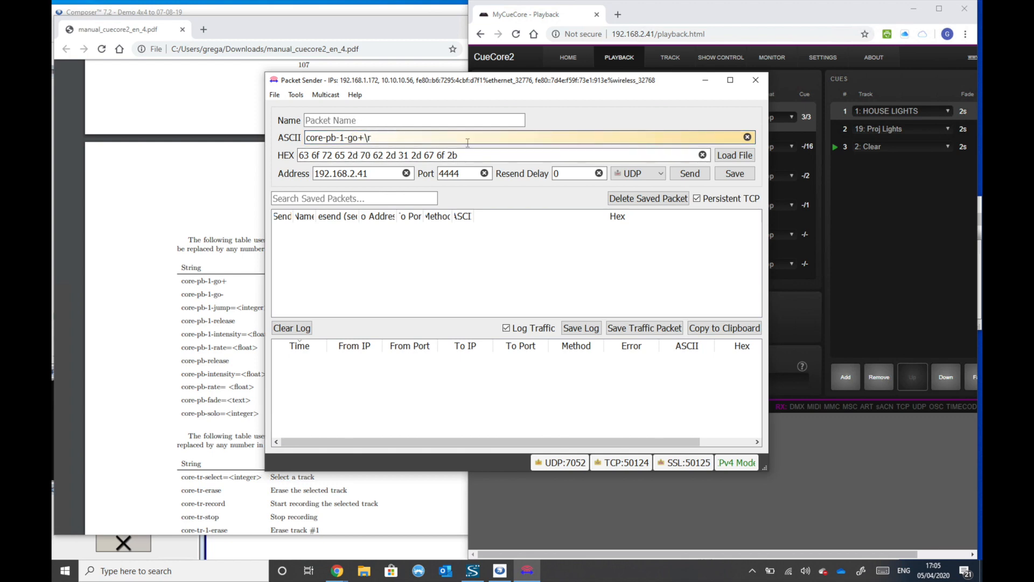
{"action": "left_click_drag", "start_coordinate": [479, 85], "coordinate": [341, 62]}
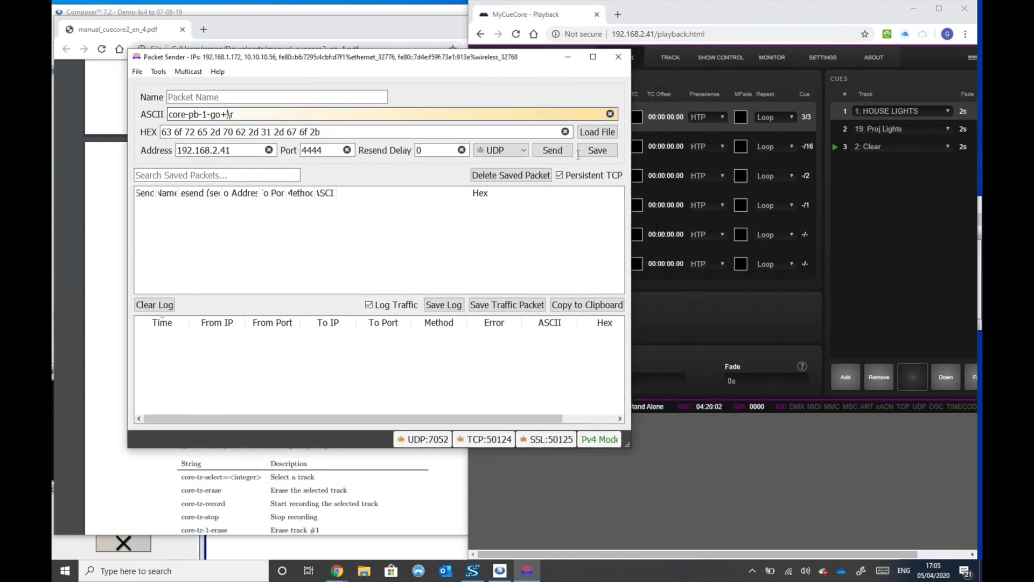
{"action": "left_click", "coordinate": [556, 154]}
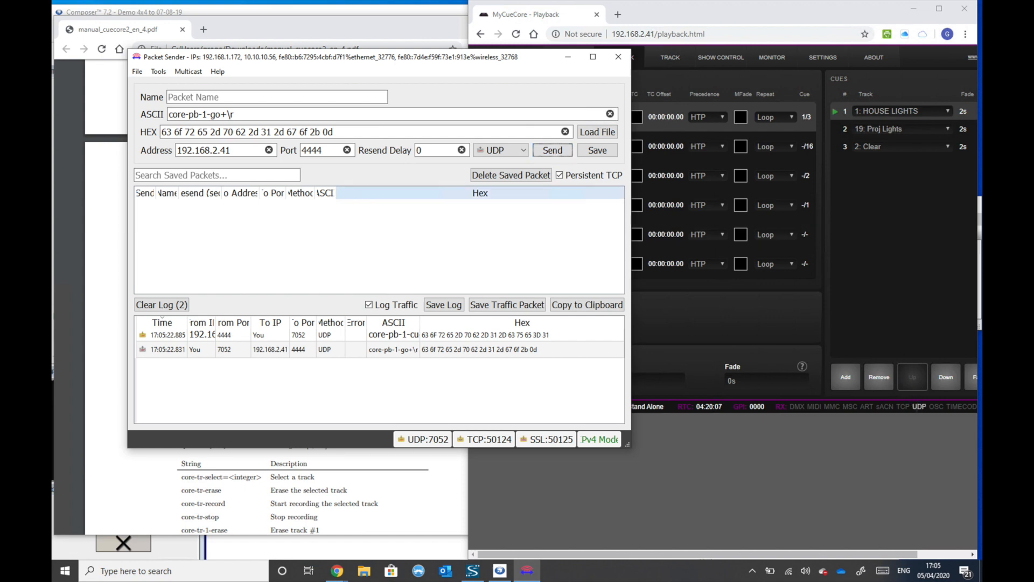
{"action": "left_click", "coordinate": [553, 150]}
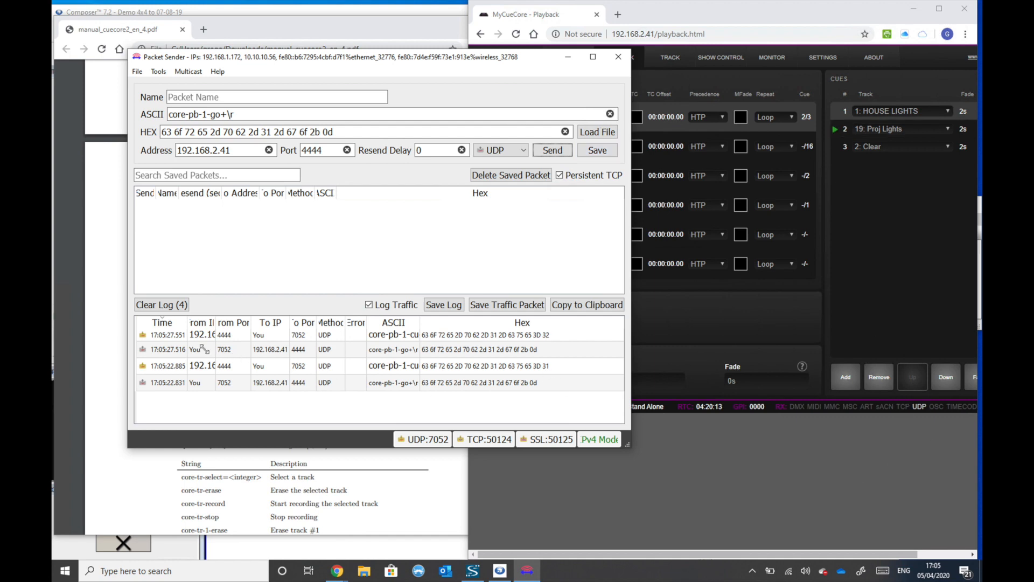
- Examine the newest received packet in the traffic log with the ASCII column widened, then close Packet Sender
{"action": "left_click", "coordinate": [182, 335]}
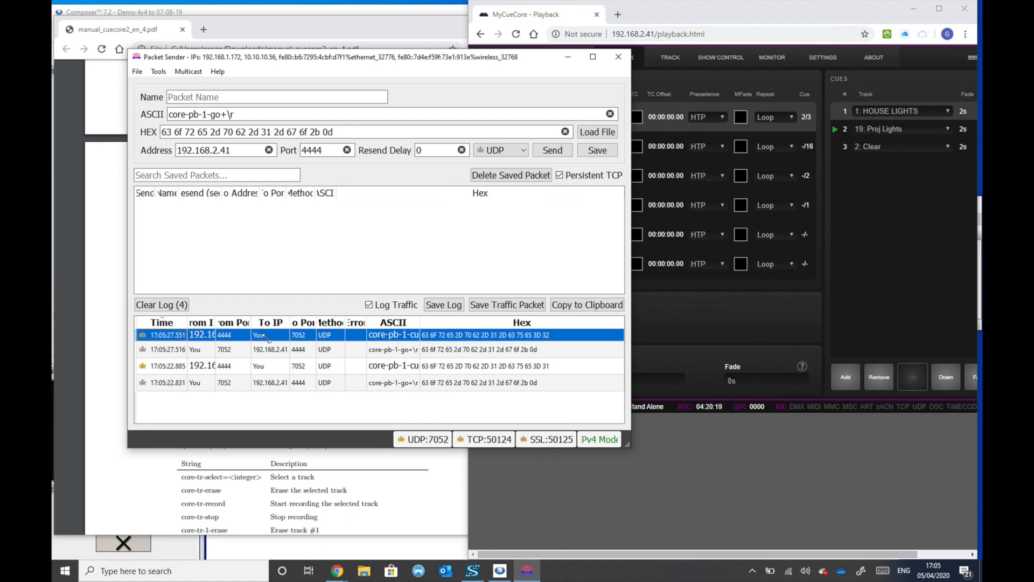
{"action": "left_click_drag", "start_coordinate": [419, 322], "coordinate": [465, 322]}
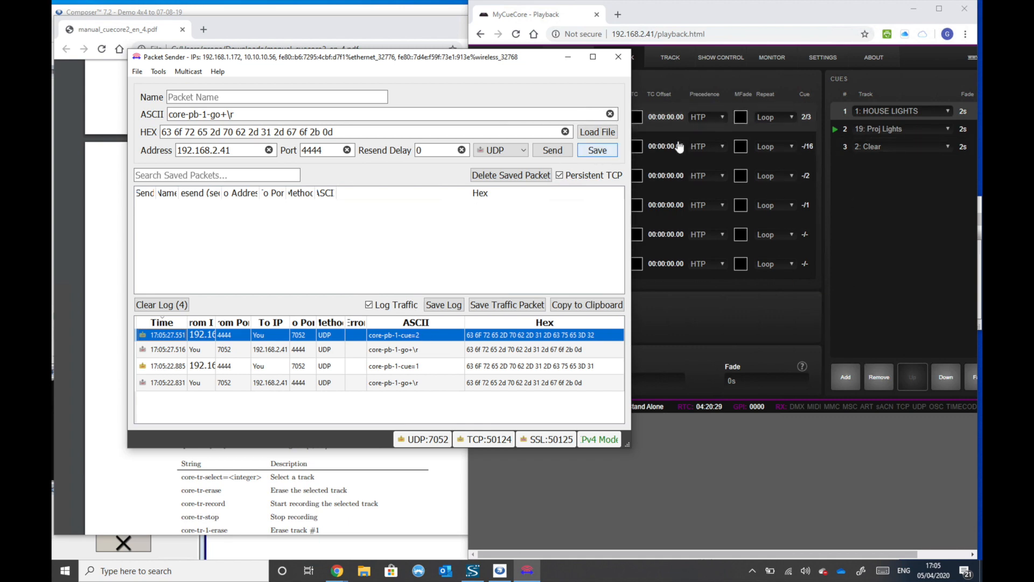
{"action": "left_click", "coordinate": [618, 57]}
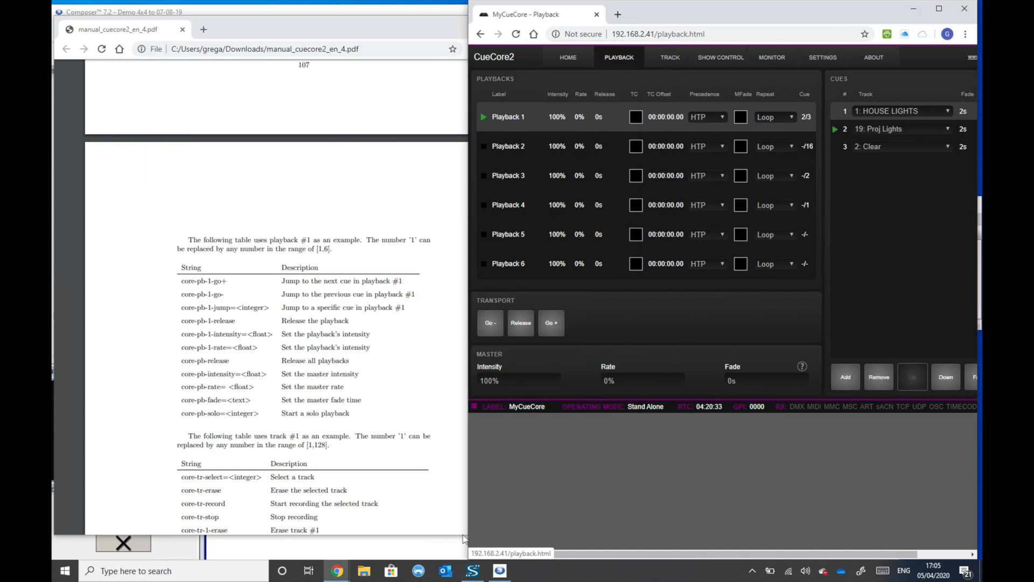
- Switch to Composer and add a Network String Output control module to empty space in the Prism 4x4-1 design
{"action": "left_click", "coordinate": [498, 570]}
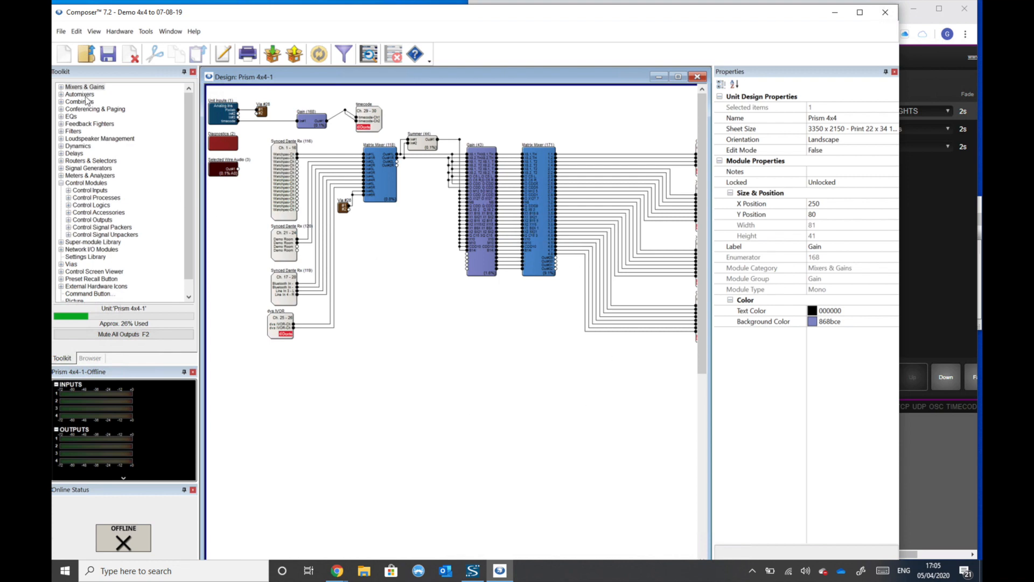
{"action": "left_click", "coordinate": [81, 183]}
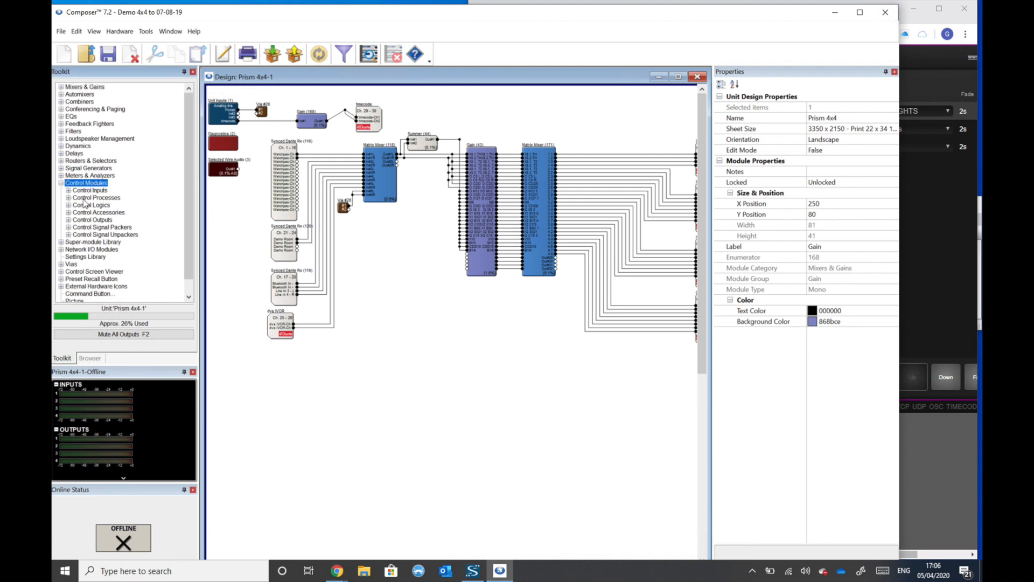
{"action": "left_click", "coordinate": [68, 220]}
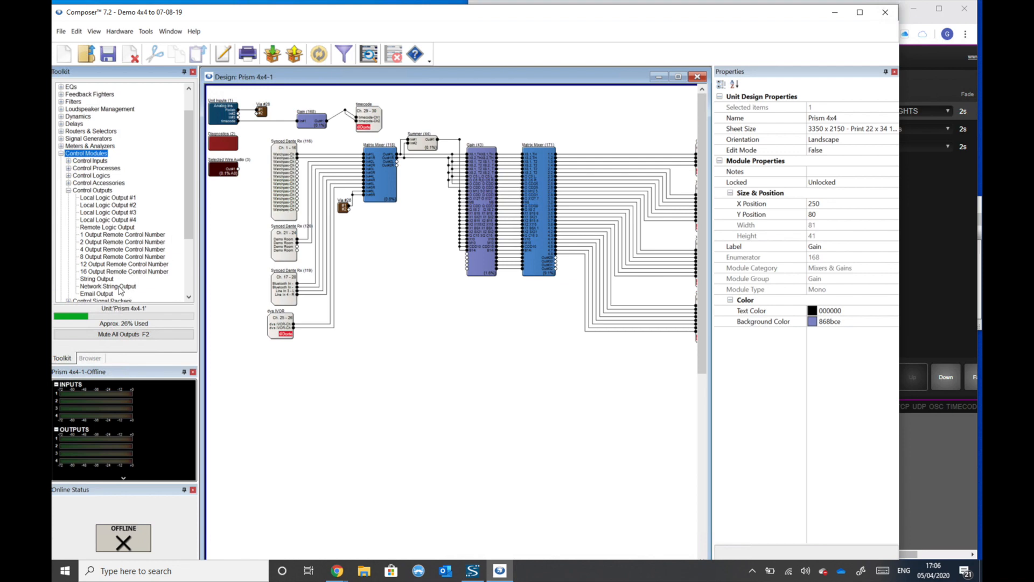
{"action": "left_click_drag", "start_coordinate": [120, 290], "coordinate": [455, 355]}
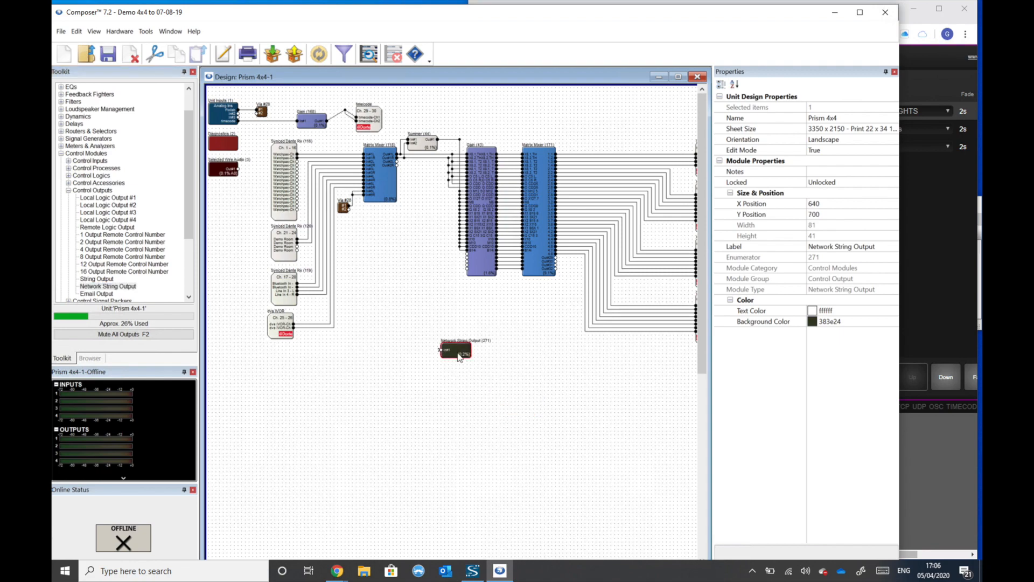
- Configure the Network String Output to send core-pb-1-go+ to IP address 192.168.2.41 on network port 4444
{"action": "double_click", "coordinate": [458, 355]}
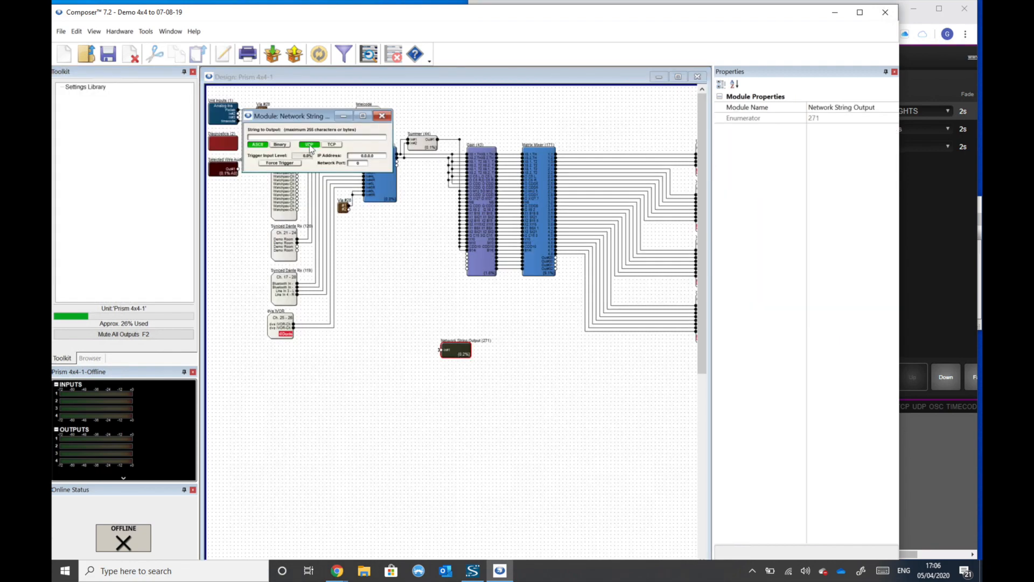
{"action": "left_click", "coordinate": [285, 137]}
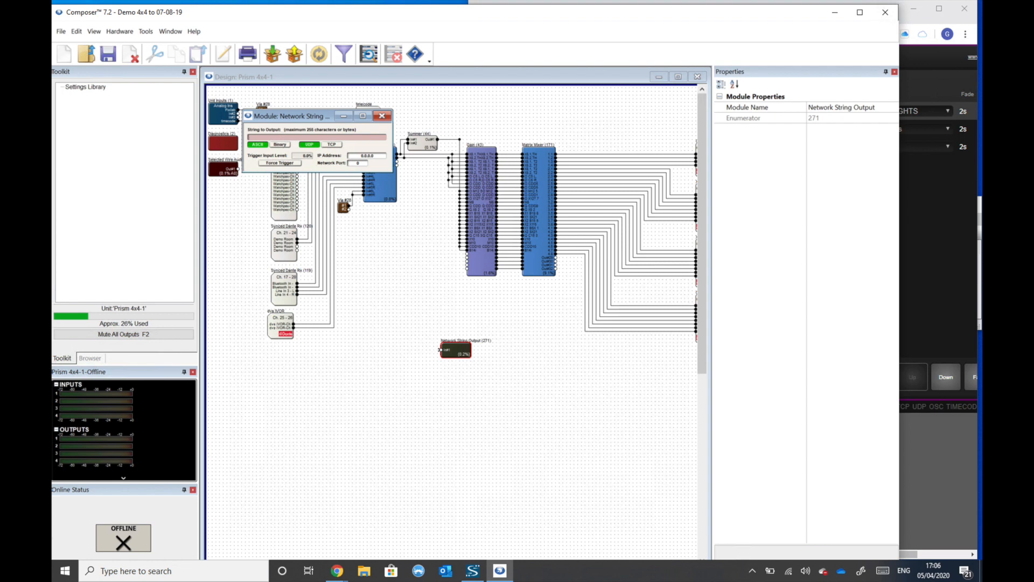
{"action": "type", "text": "core-pb-1-go+"}
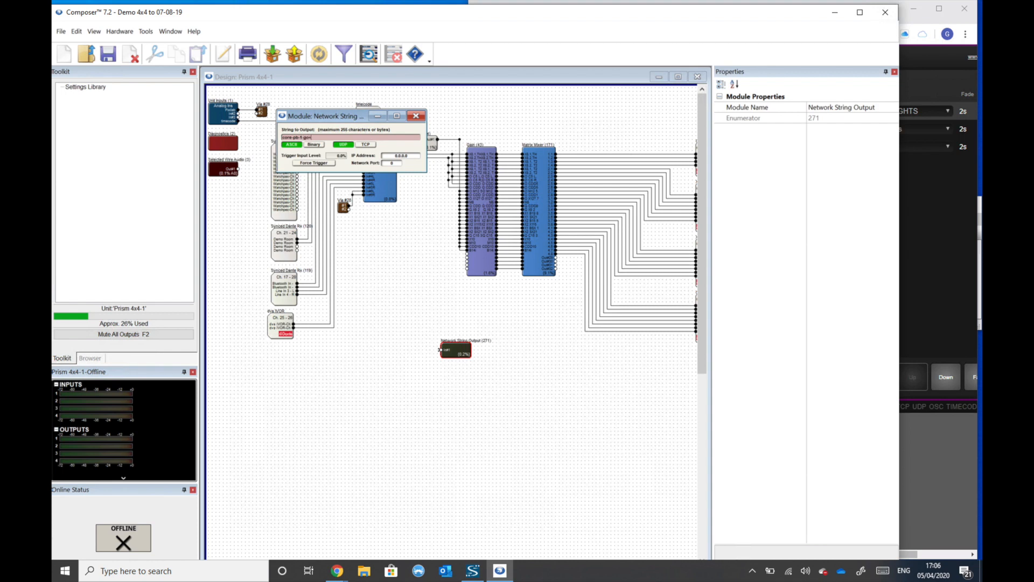
{"action": "left_click", "coordinate": [392, 156]}
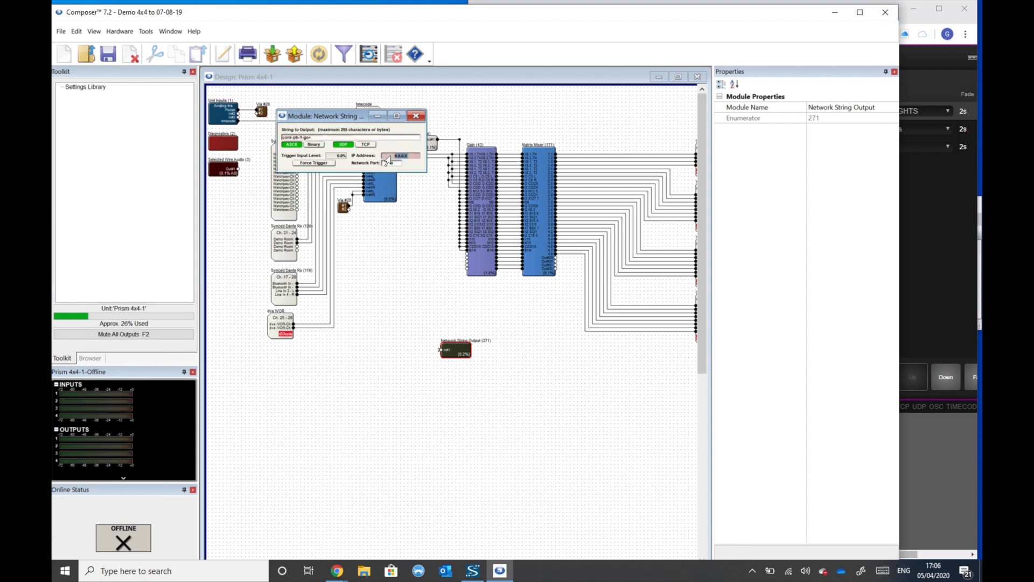
{"action": "type", "text": "192.168.2.41"}
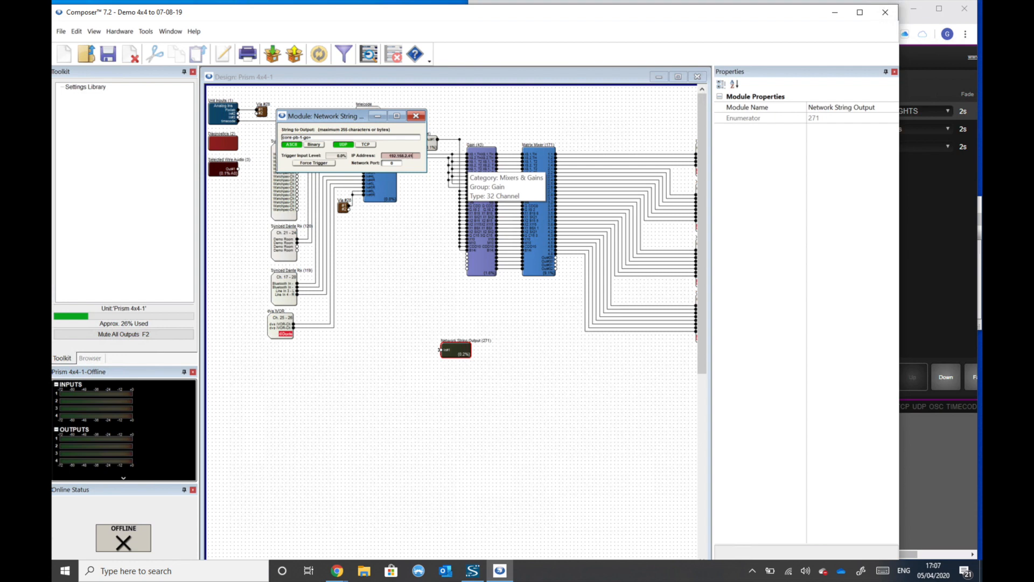
{"action": "left_click", "coordinate": [398, 163]}
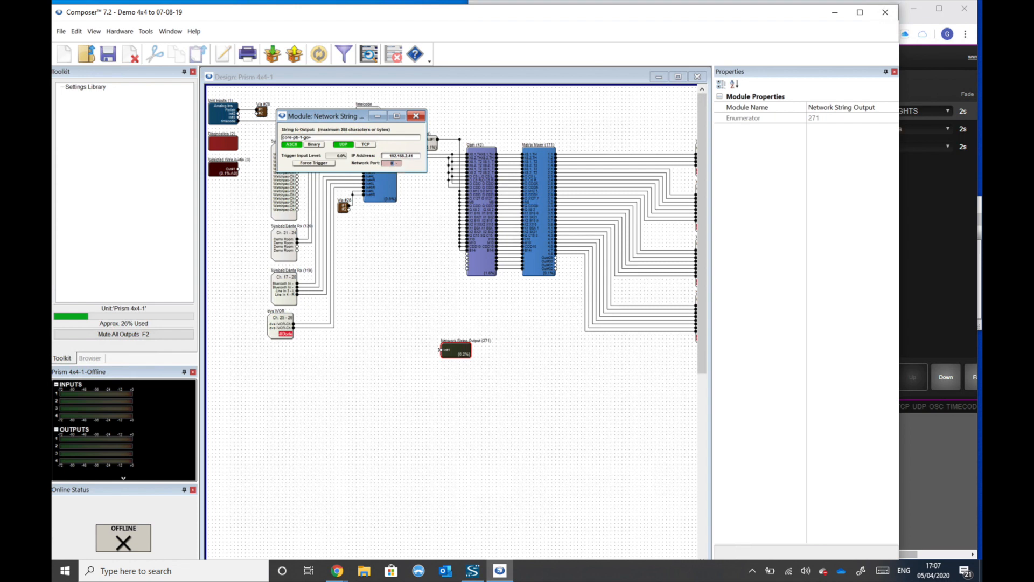
{"action": "type", "text": "4444"}
- Force-trigger the Network String Output with the CueCore2 Playback page in view
{"action": "left_click", "coordinate": [330, 165]}
{"action": "left_click", "coordinate": [926, 227]}
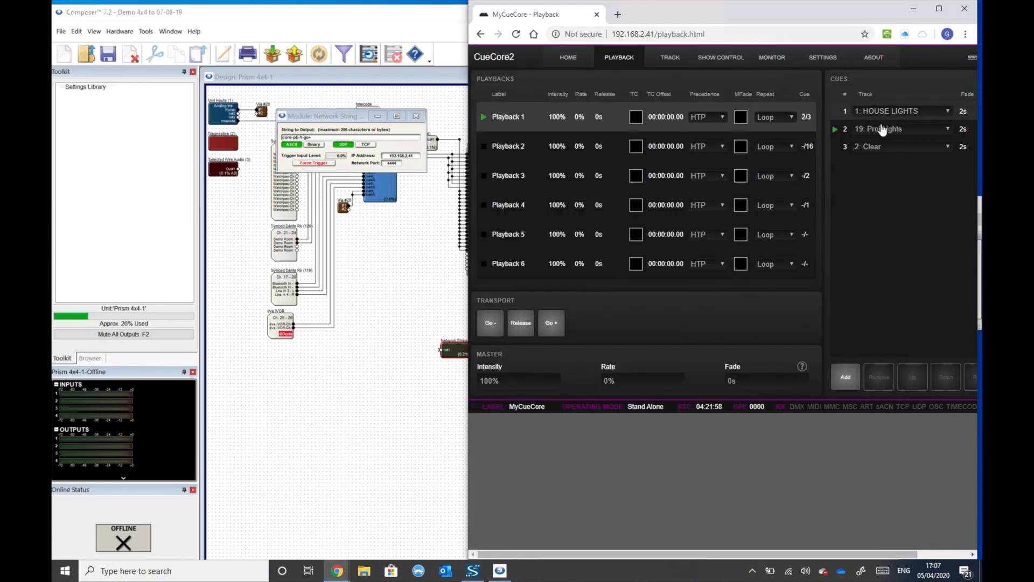
{"action": "left_click", "coordinate": [339, 162]}
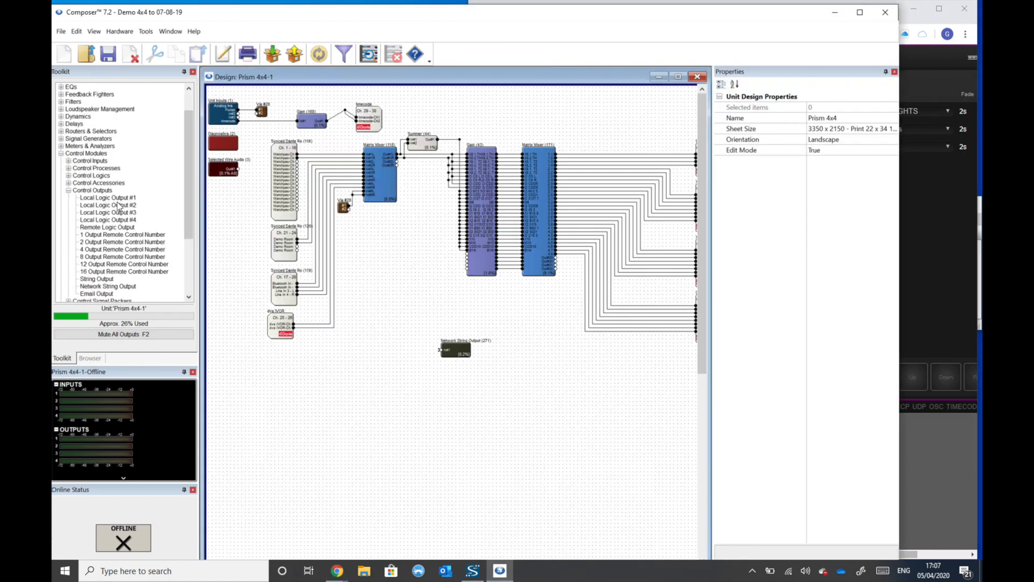
- Add a 1 Button Momentary control input wired to the Network String Output, and operate its On button several times
{"action": "left_click", "coordinate": [68, 161]}
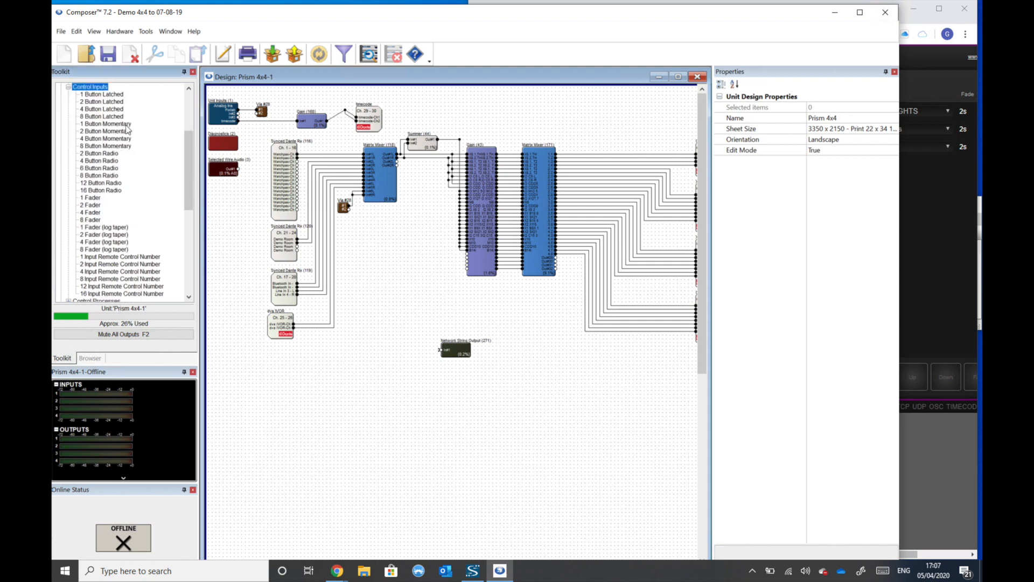
{"action": "mouse_move", "coordinate": [110, 131]}
{"action": "left_mouse_down"}
{"action": "mouse_move", "coordinate": [341, 369]}
{"action": "mouse_move", "coordinate": [365, 371]}
{"action": "mouse_move", "coordinate": [396, 349]}
{"action": "mouse_move", "coordinate": [413, 358]}
{"action": "mouse_move", "coordinate": [441, 351]}
{"action": "left_mouse_up"}
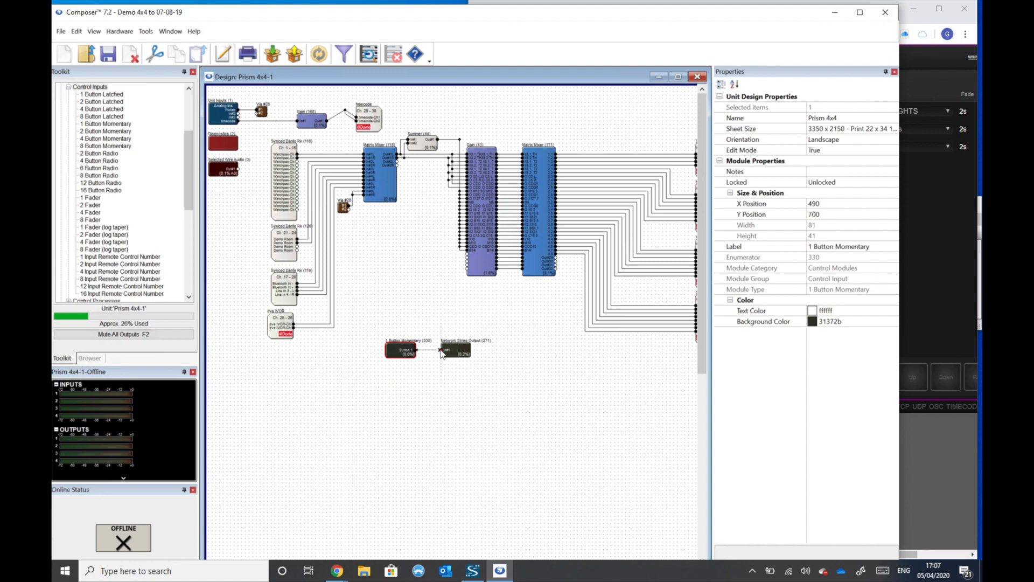
{"action": "double_click", "coordinate": [409, 353]}
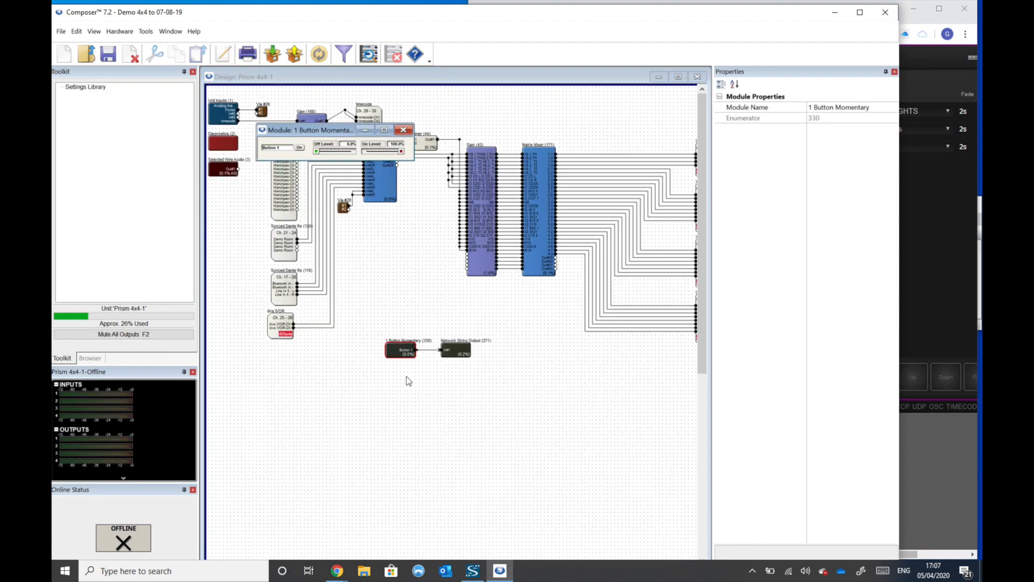
{"action": "left_click", "coordinate": [300, 148]}
{"action": "left_click", "coordinate": [301, 148]}
{"action": "left_click", "coordinate": [301, 149]}
{"action": "left_click", "coordinate": [300, 148]}
{"action": "left_click", "coordinate": [456, 351]}
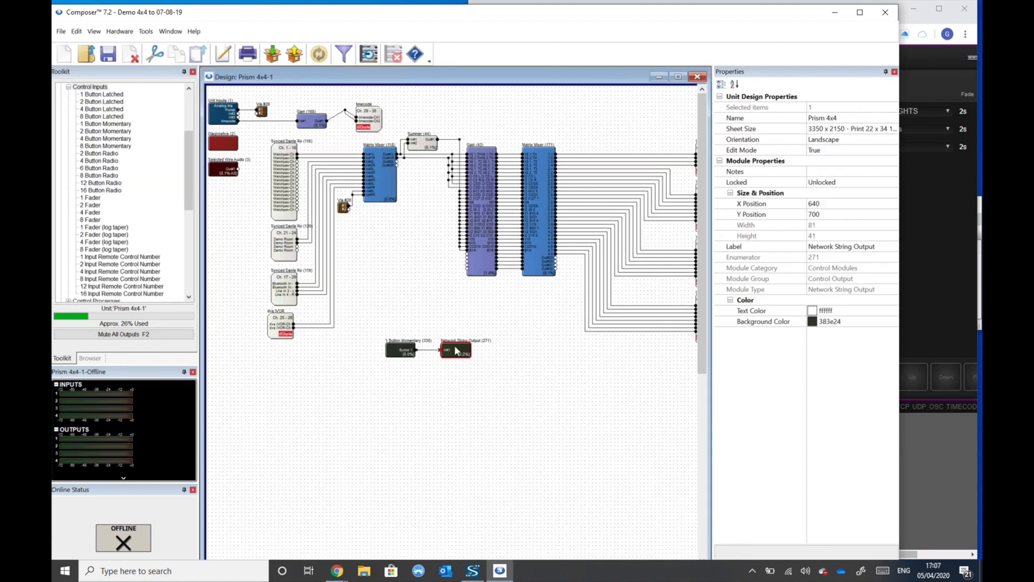
- Copy the Channel 1 Momentary Button of the 1 Button Momentary module to Control Screen #1
{"action": "double_click", "coordinate": [456, 351]}
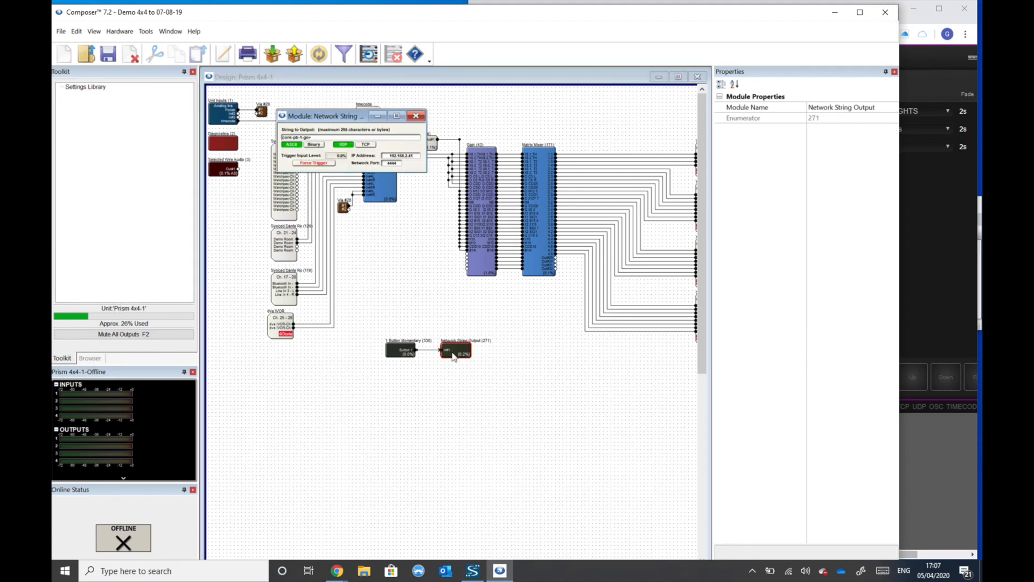
{"action": "double_click", "coordinate": [405, 356]}
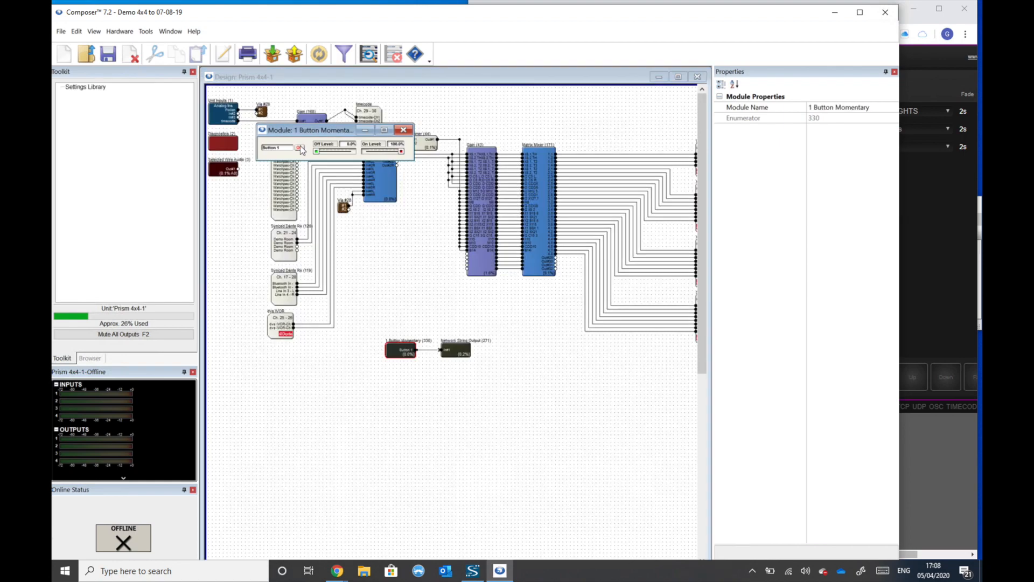
{"action": "right_click", "coordinate": [299, 146]}
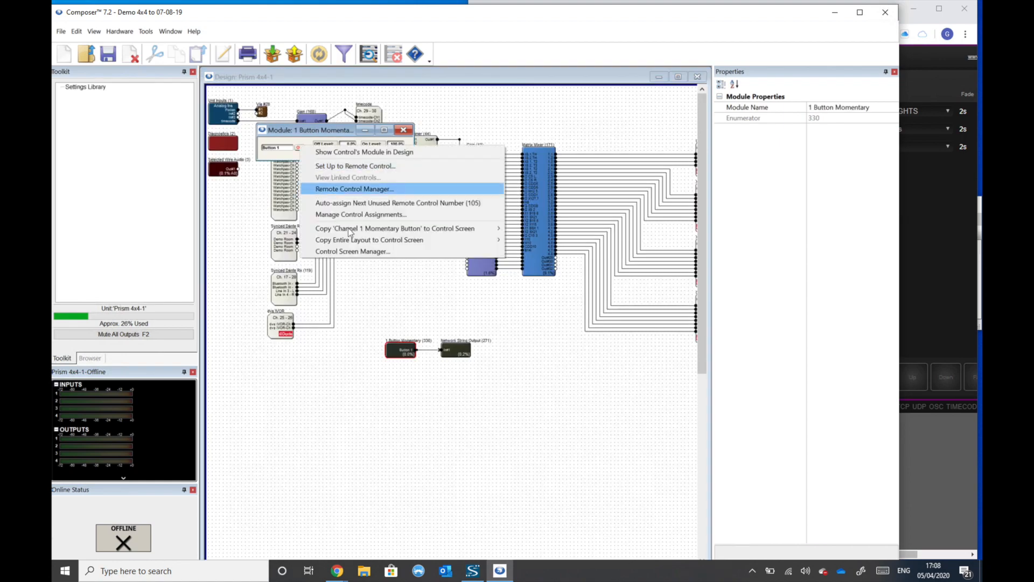
{"action": "mouse_move", "coordinate": [367, 234]}
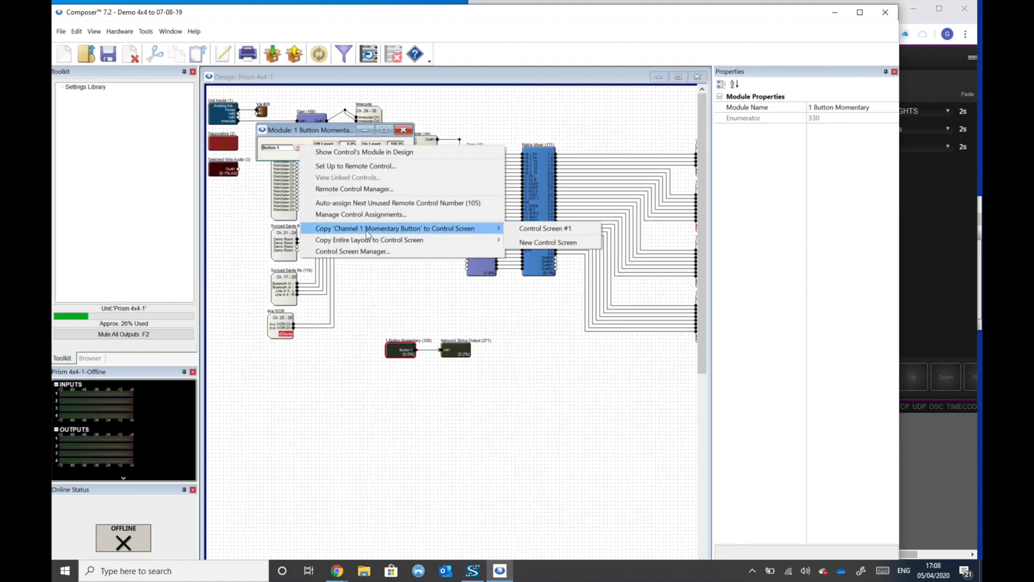
{"action": "left_click", "coordinate": [522, 230]}
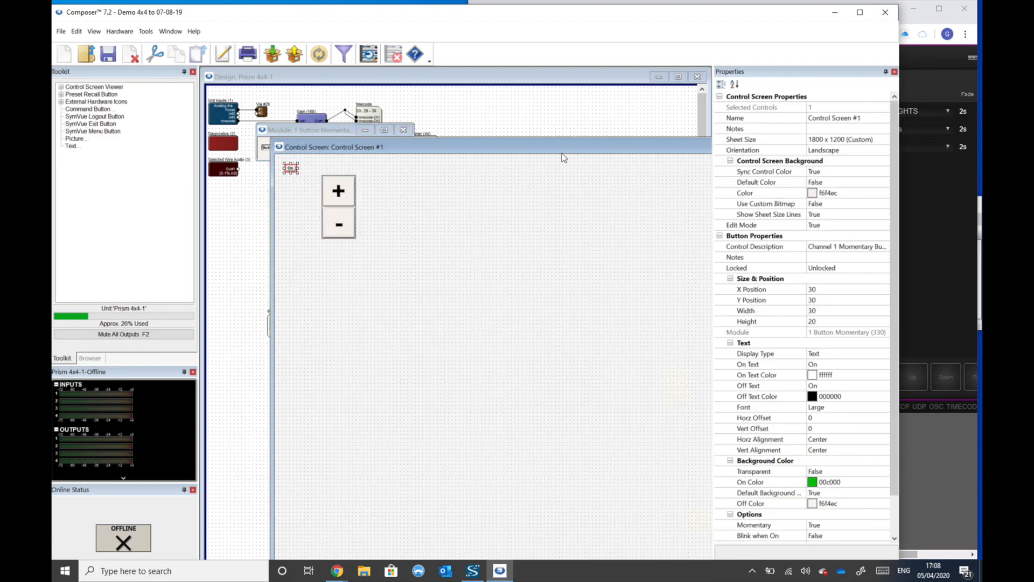
- Move the copied On button to about X 510, Y 230, enlarge it to about 310 by 220, and return to the Prism 4x4-1 design
{"action": "left_click_drag", "start_coordinate": [294, 169], "coordinate": [469, 243]}
{"action": "left_click_drag", "start_coordinate": [553, 293], "coordinate": [578, 321]}
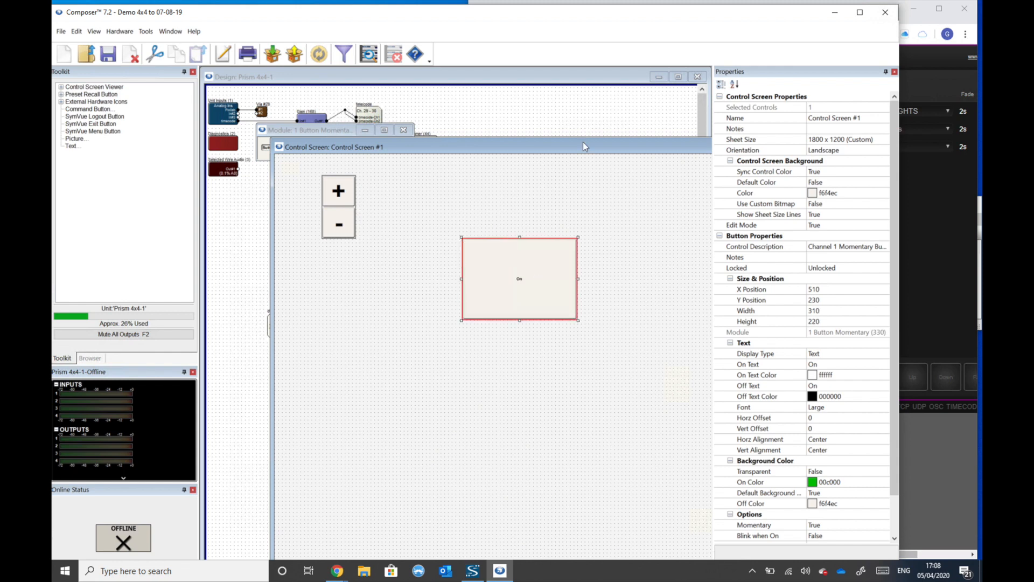
{"action": "left_click_drag", "start_coordinate": [605, 143], "coordinate": [543, 136]}
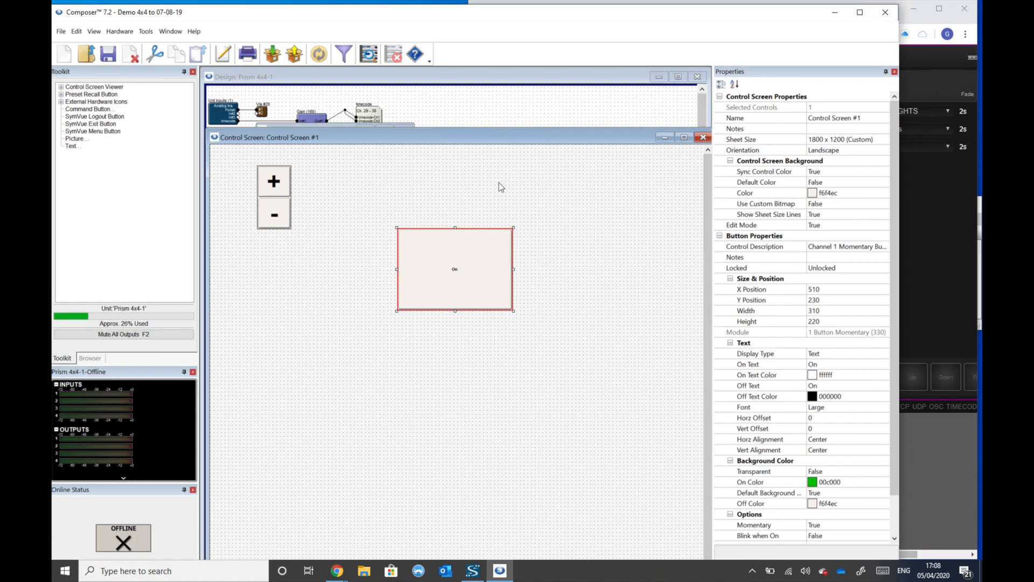
{"action": "left_click", "coordinate": [493, 106]}
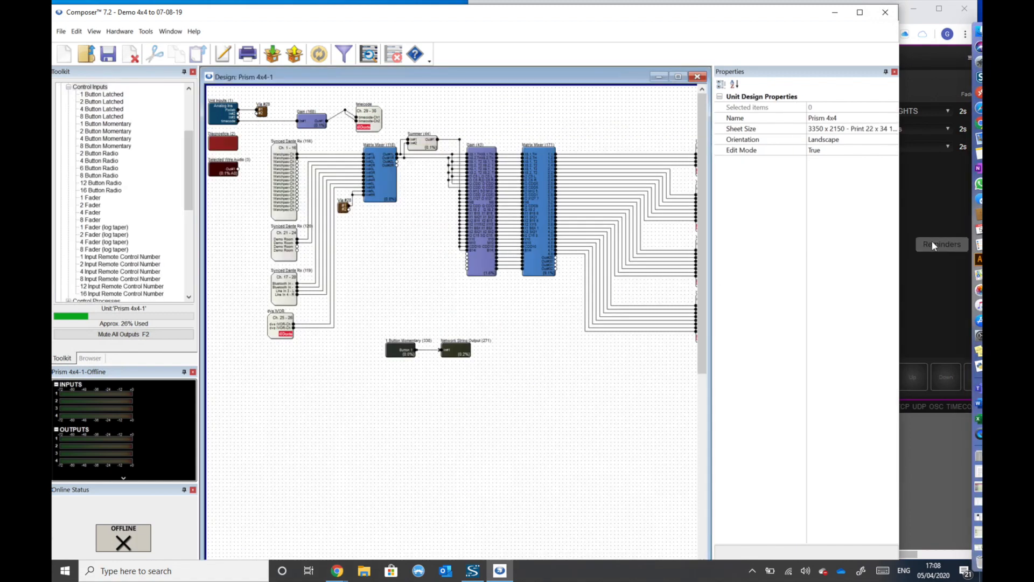
- Switch to the CueCore2 web page in the browser and examine the TCP and UDP monitors for source IPs, ports and received or sent arguments
{"action": "left_click", "coordinate": [914, 241]}
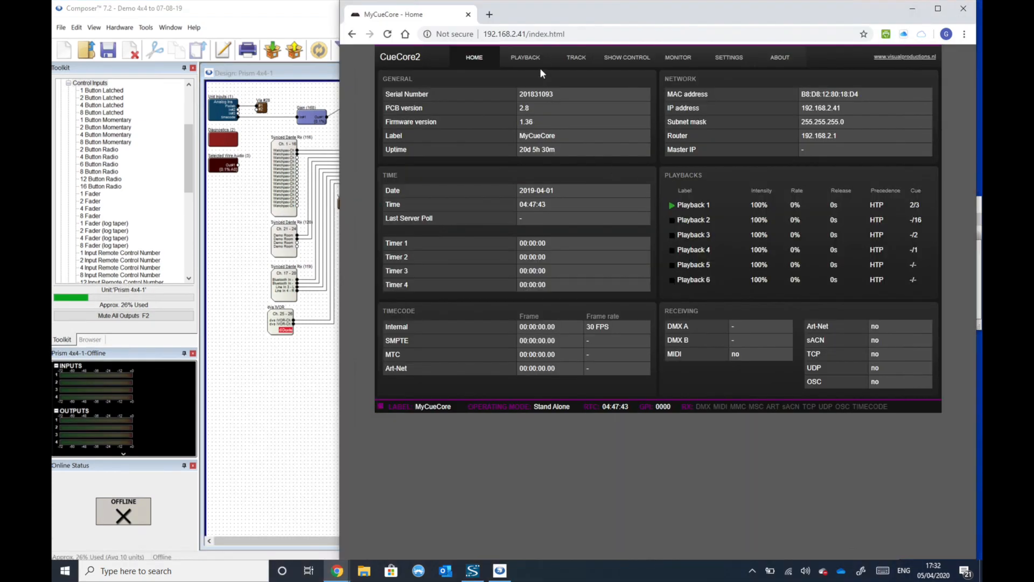
{"action": "left_click", "coordinate": [678, 57]}
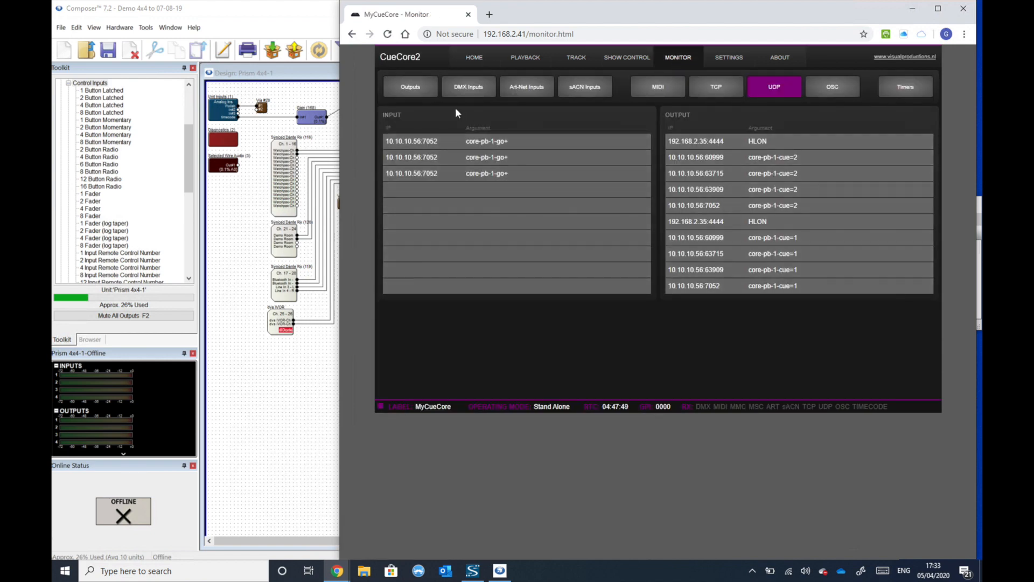
{"action": "left_click", "coordinate": [724, 88]}
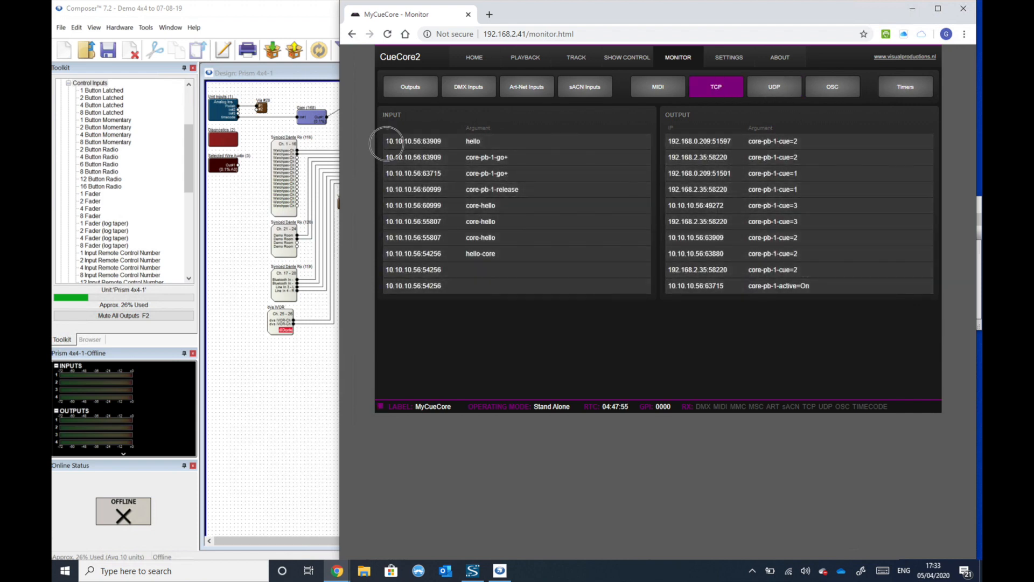
{"action": "double_click", "coordinate": [402, 141]}
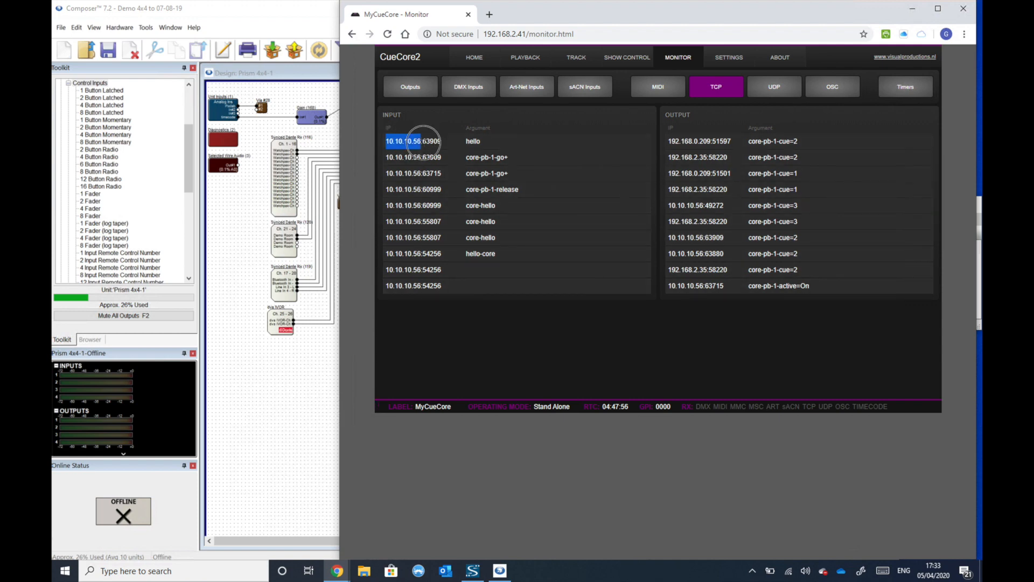
{"action": "double_click", "coordinate": [432, 141]}
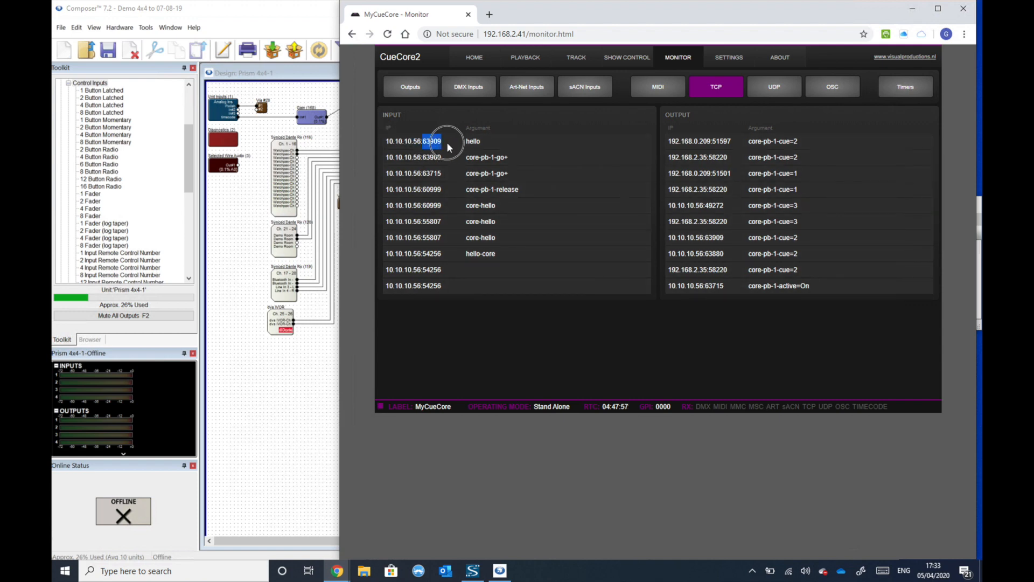
{"action": "left_click", "coordinate": [478, 142]}
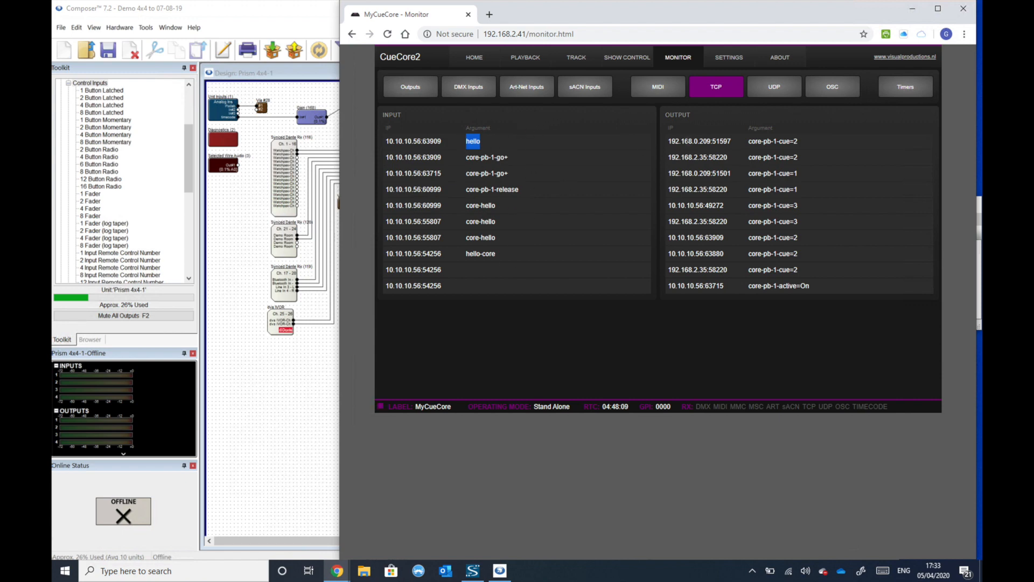
{"action": "left_click_drag", "start_coordinate": [672, 141], "coordinate": [679, 139]}
{"action": "left_click", "coordinate": [786, 92]}
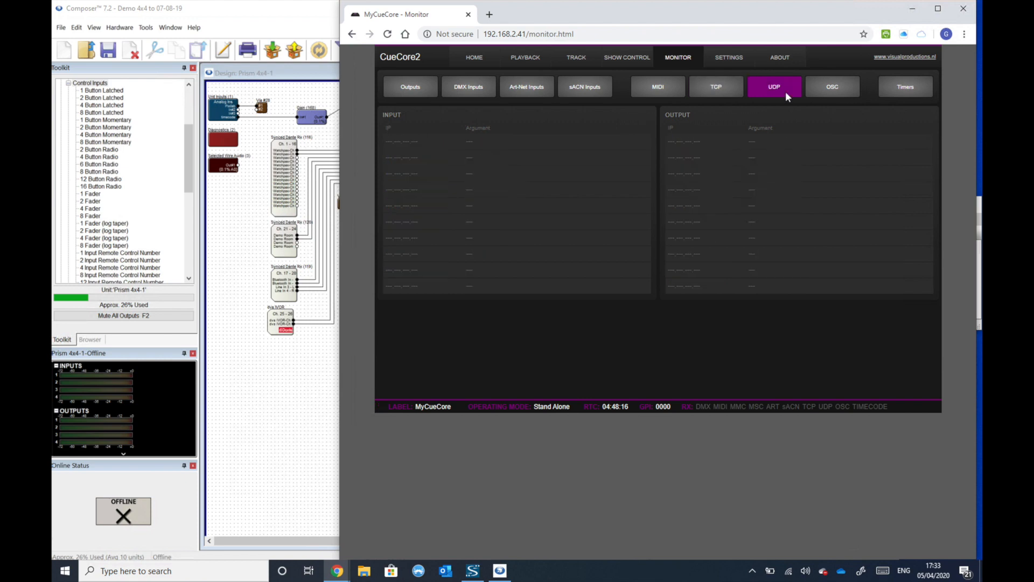